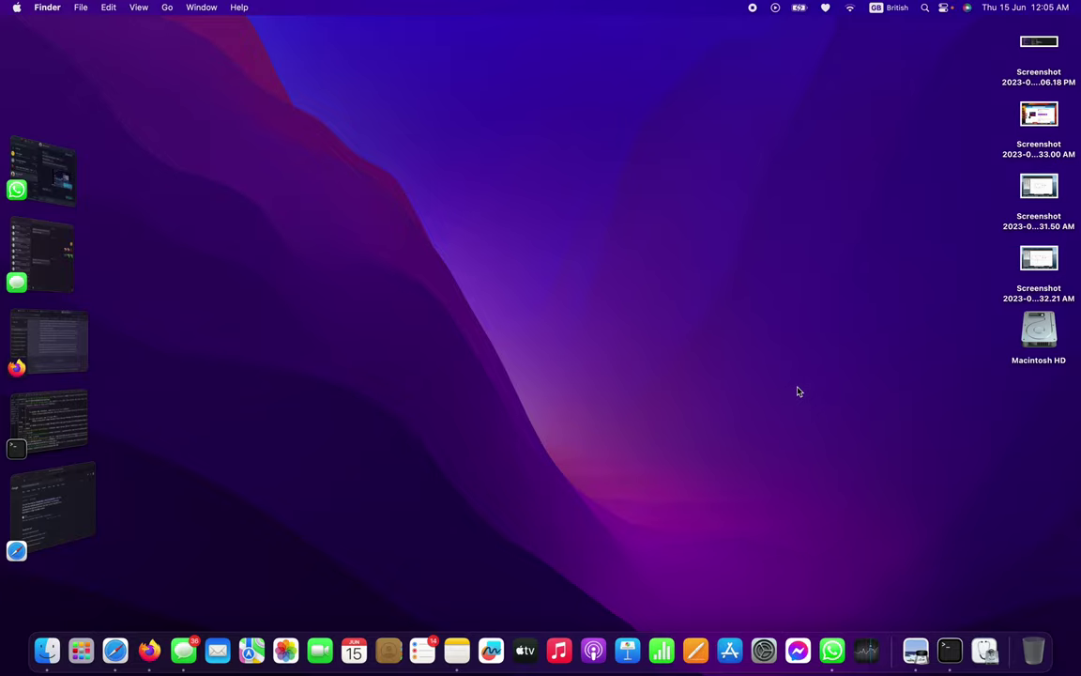
Step: Minimise Safari and launch Disk Utility by searching 'disk' in Spotlight
{"action": "key", "text": "super+space"}
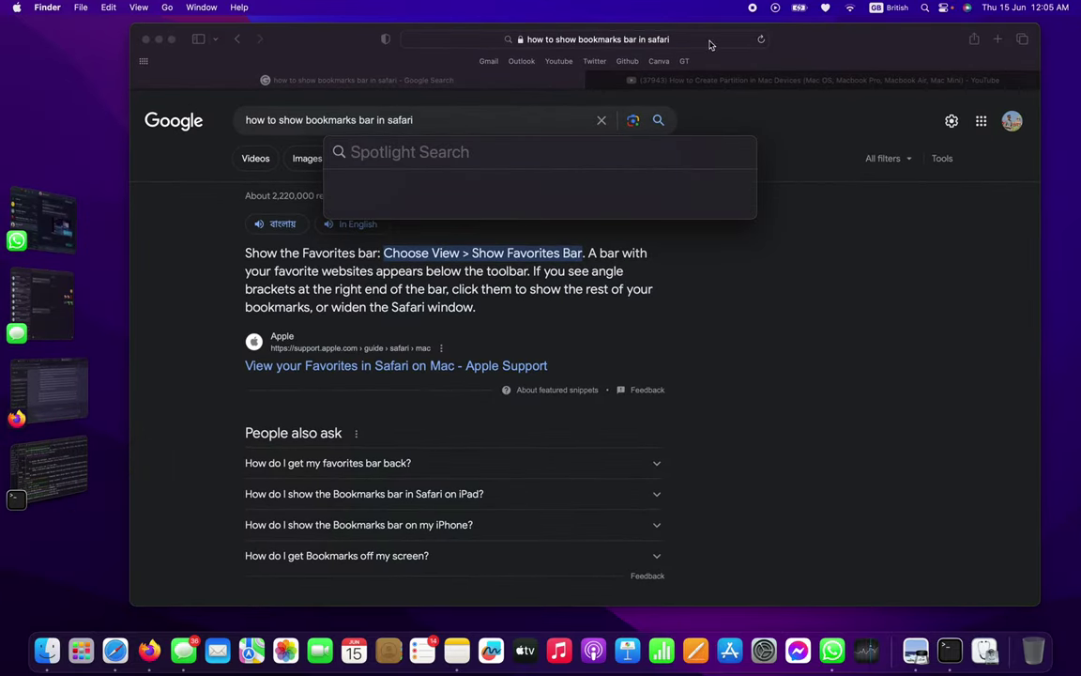
{"action": "left_click", "coordinate": [159, 39]}
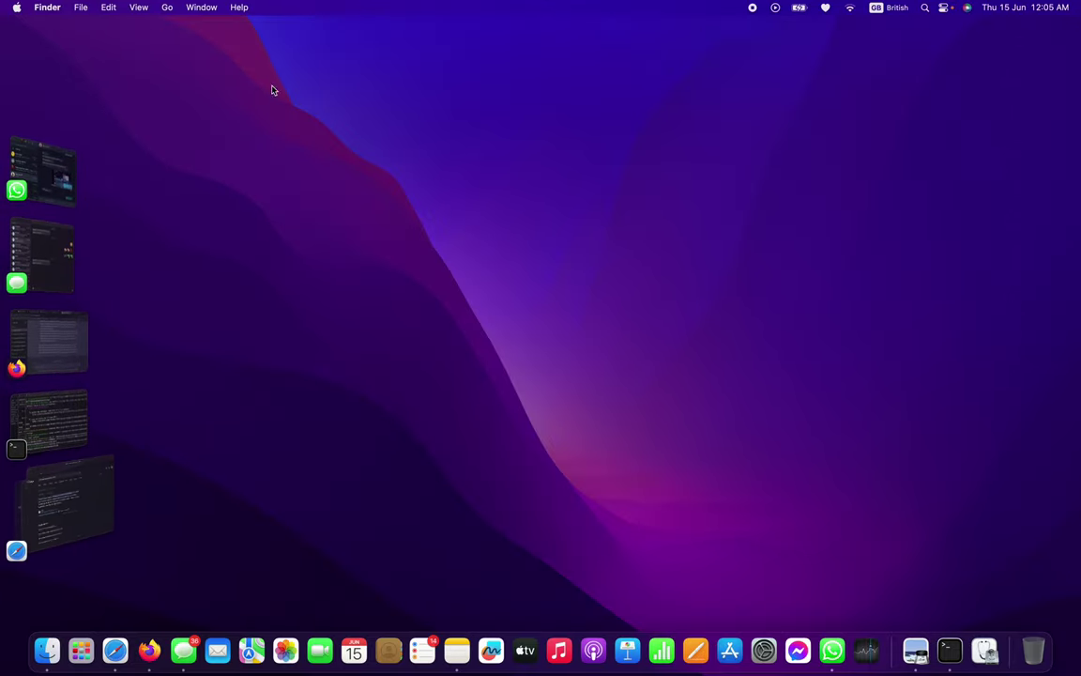
{"action": "key", "text": "super+space"}
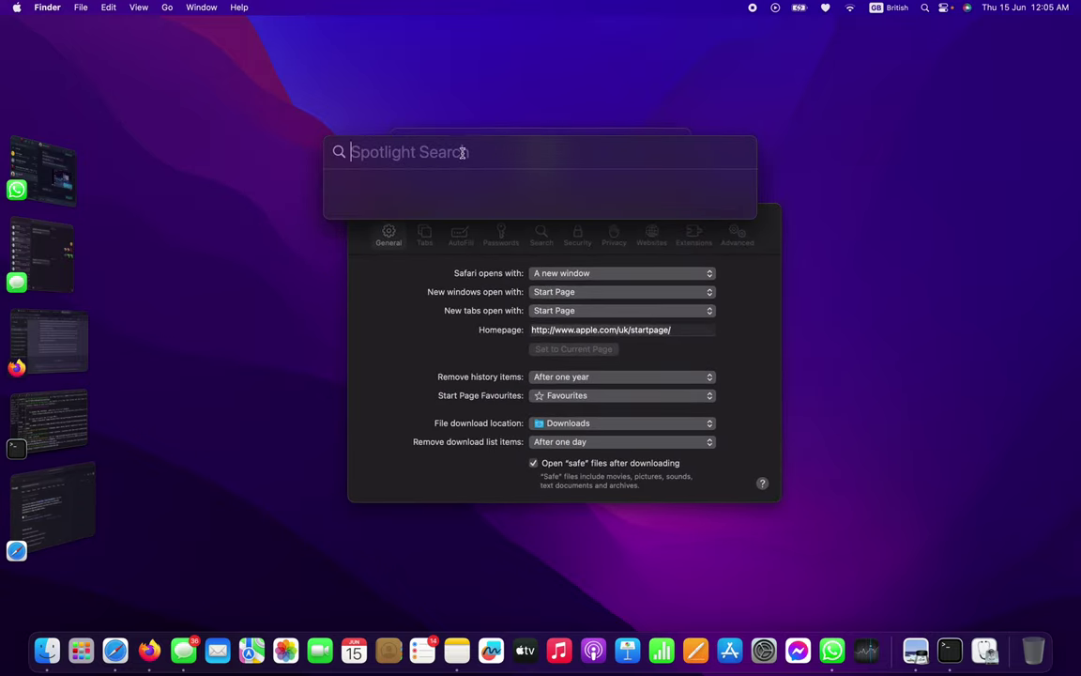
{"action": "type", "text": "disk"}
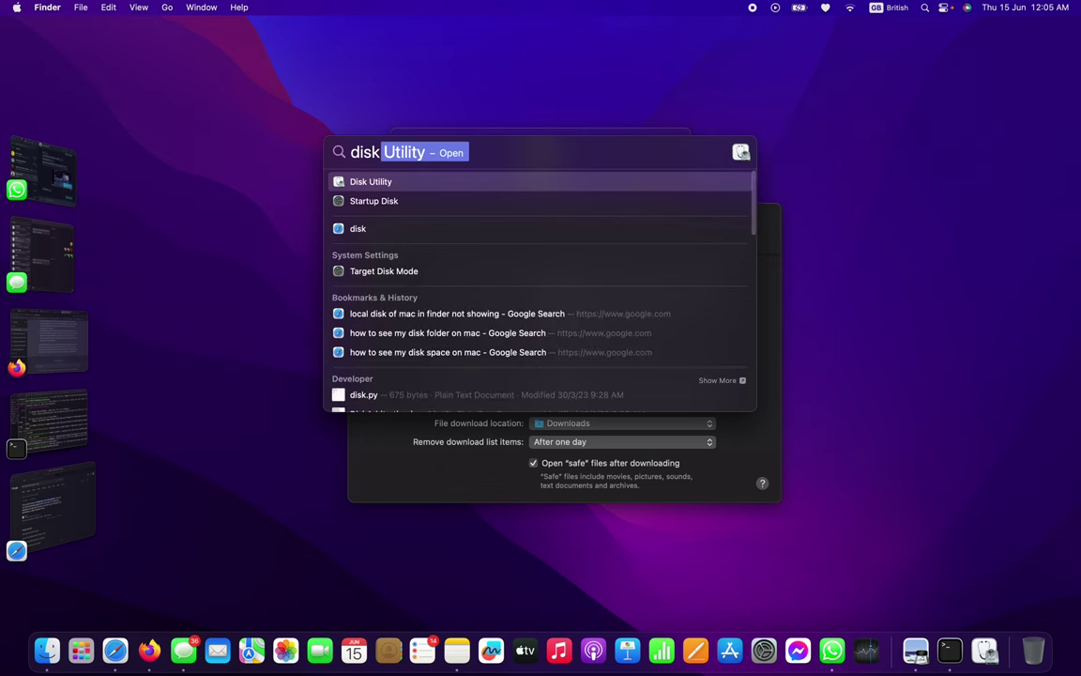
{"action": "key", "text": "Return"}
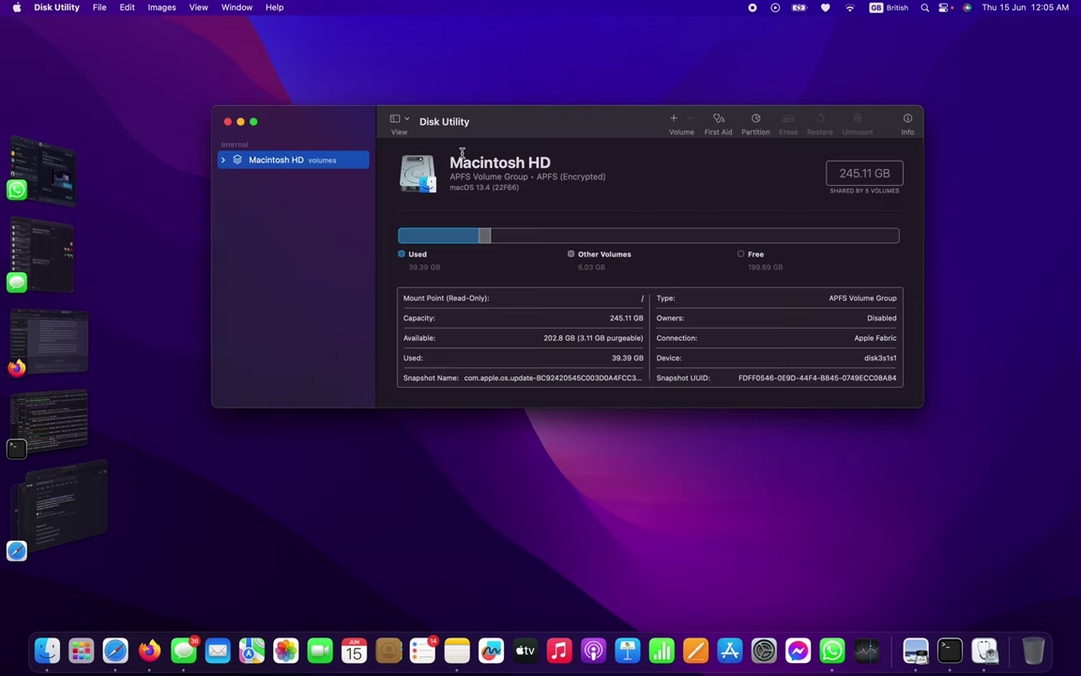
Step: Expand the Macintosh HD volume group, check its snapshot, then reselect the group
{"action": "left_click", "coordinate": [224, 160]}
{"action": "left_click", "coordinate": [251, 177]}
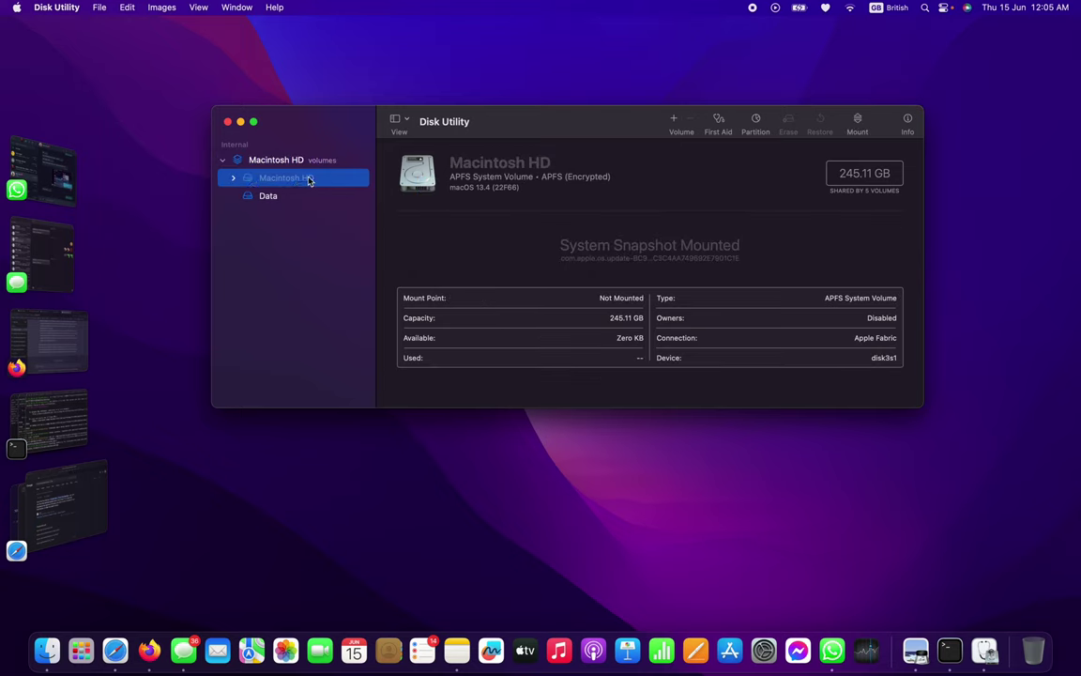
{"action": "left_click", "coordinate": [275, 160]}
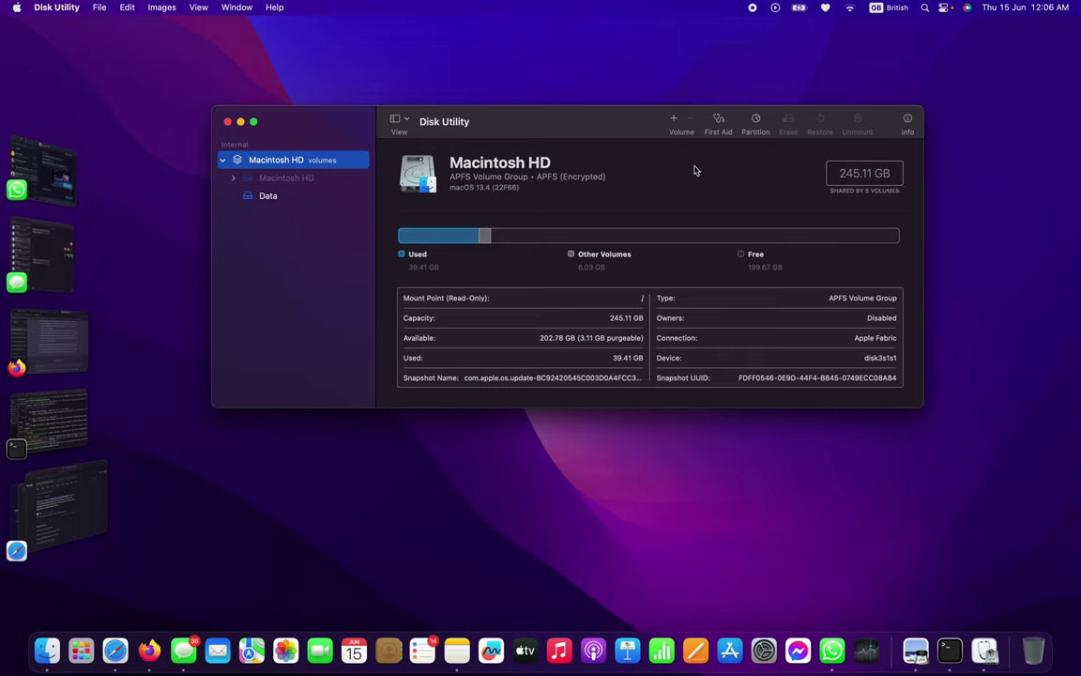
Step: Add a new Untitled APFS partition and resize it to 145 GB, leaving Macintosh HD at 100 GB
{"action": "left_click", "coordinate": [757, 120]}
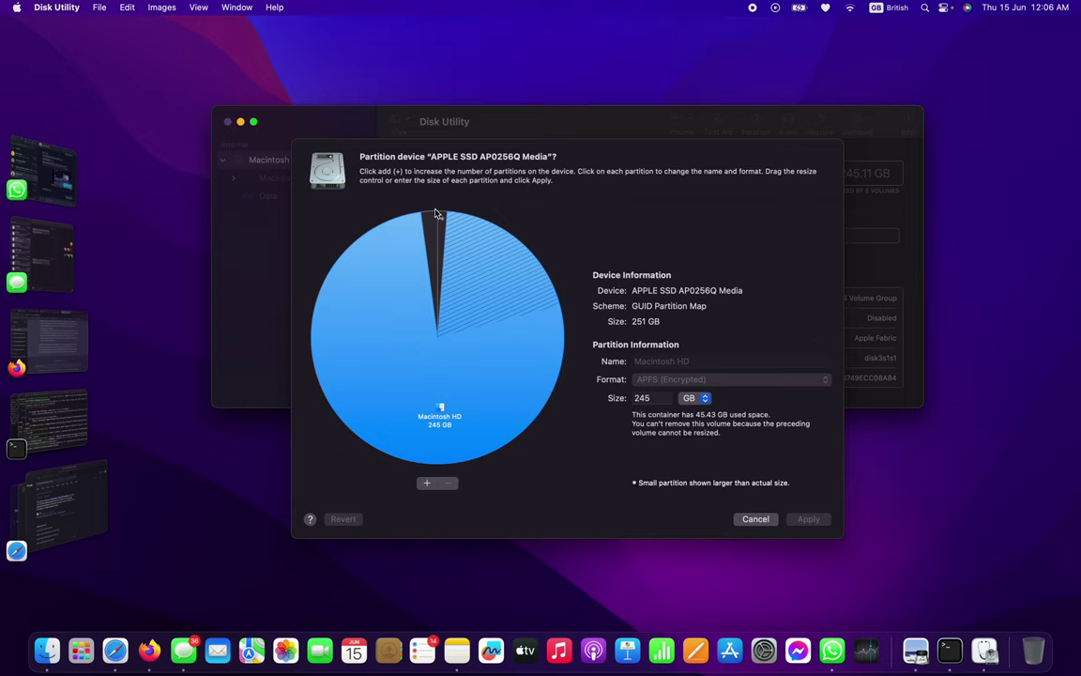
{"action": "left_click", "coordinate": [427, 484]}
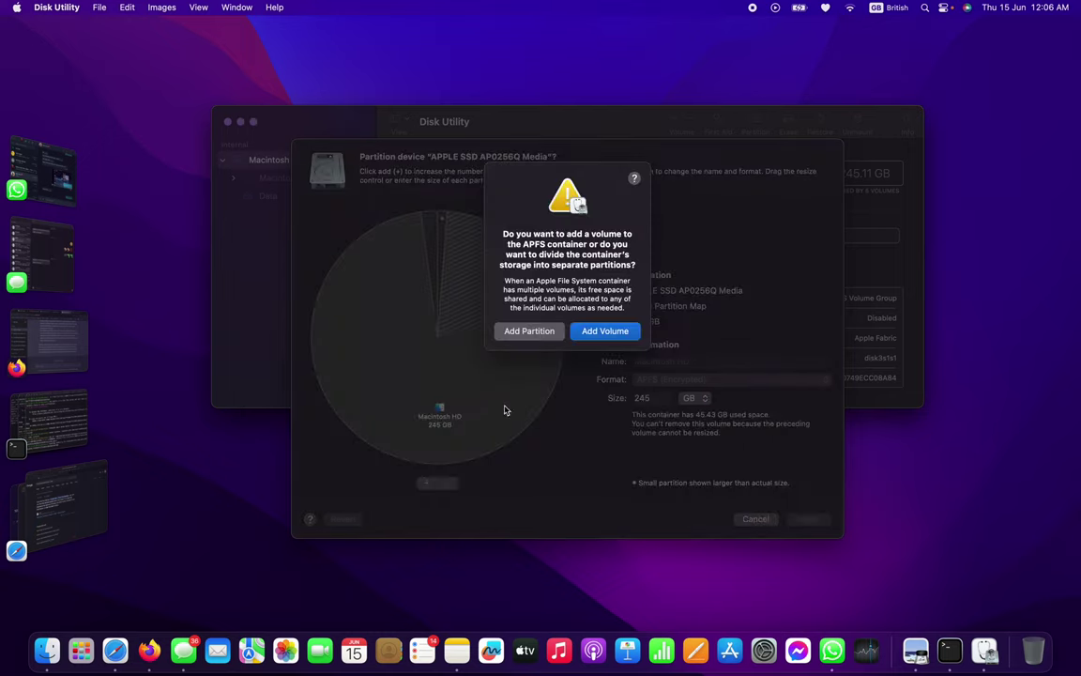
{"action": "left_click", "coordinate": [524, 332]}
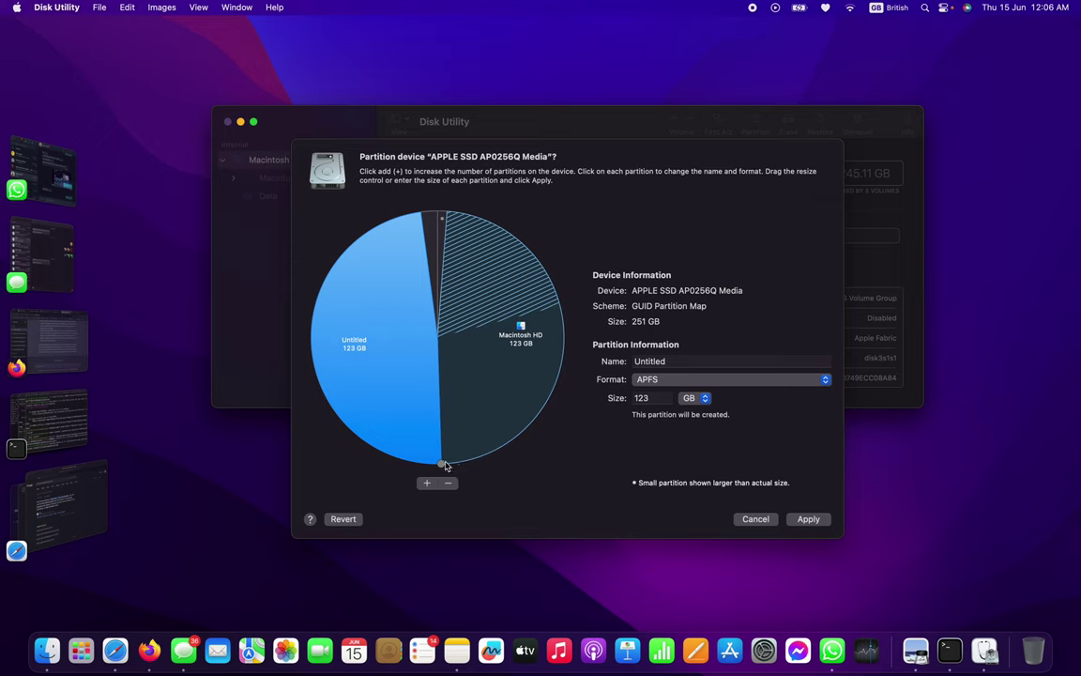
{"action": "left_click", "coordinate": [451, 460]}
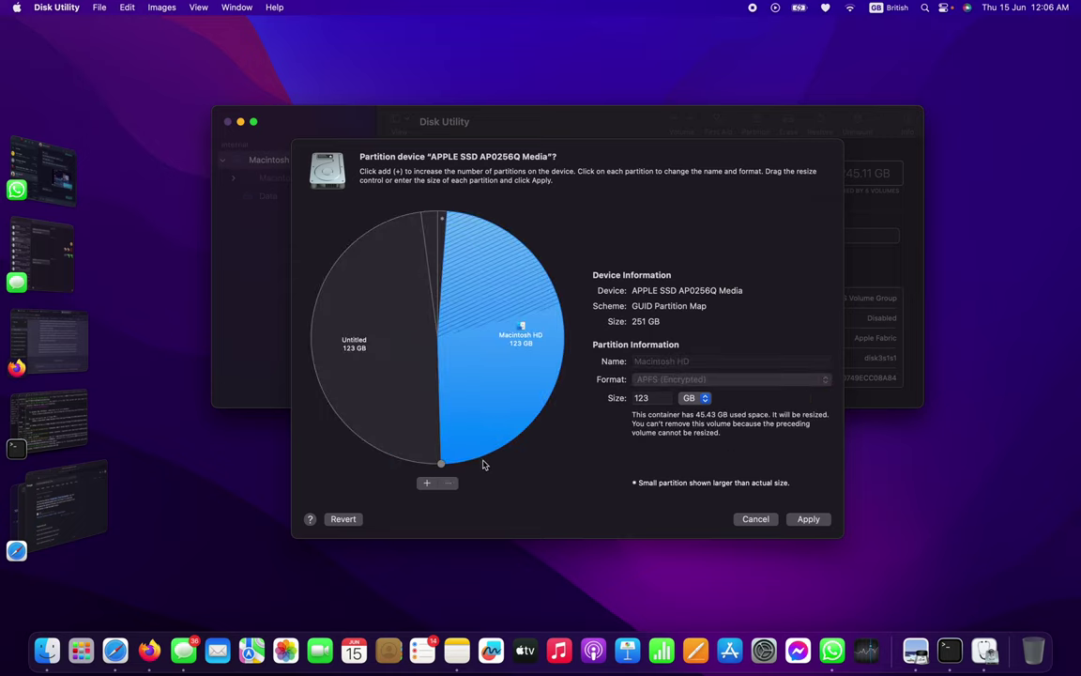
{"action": "left_click", "coordinate": [427, 446]}
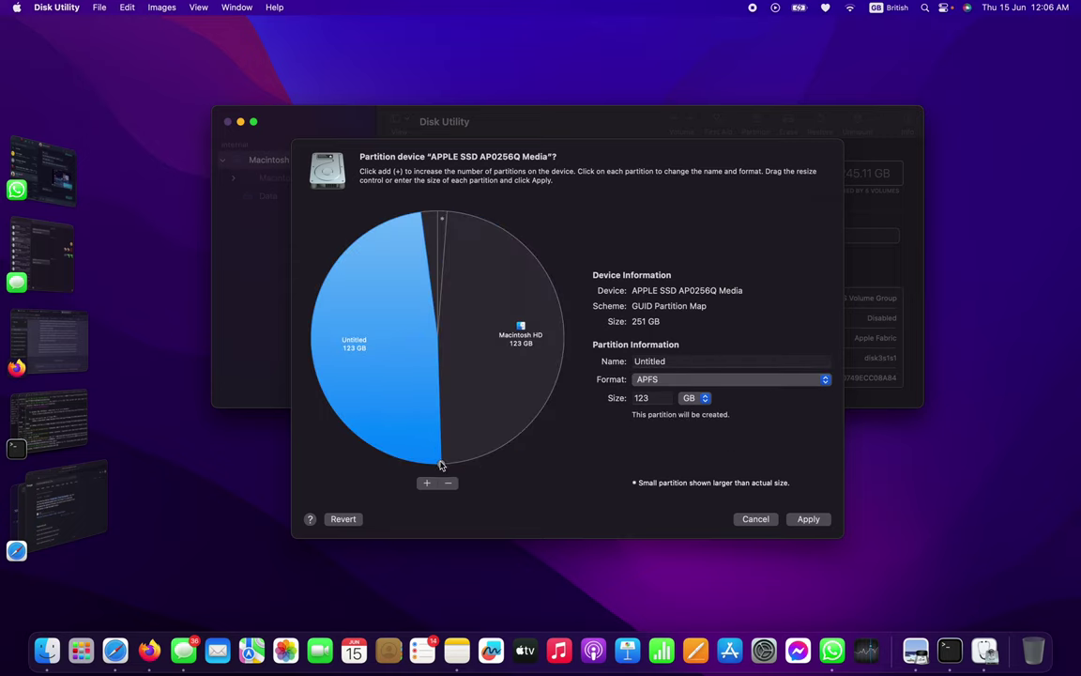
{"action": "left_click_drag", "start_coordinate": [441, 464], "coordinate": [517, 462]}
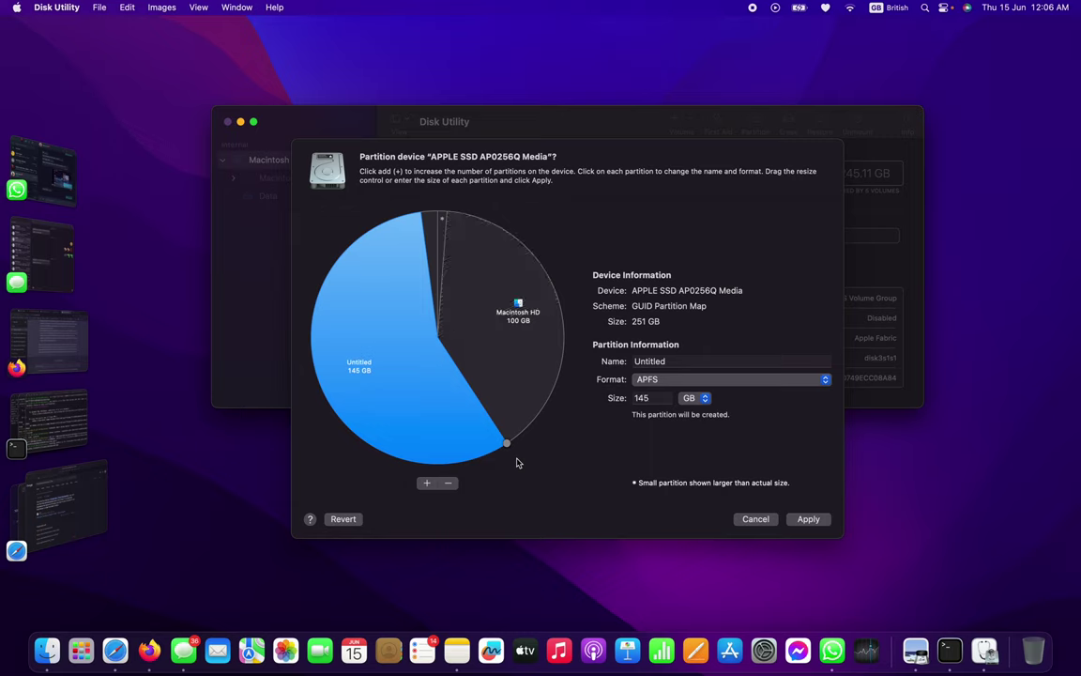
Step: Rename the new partition to 'MacOS Disk 1' and keep its format as APFS
{"action": "left_click", "coordinate": [691, 361]}
{"action": "double_click", "coordinate": [691, 362]}
{"action": "type", "text": "Macbook"}
{"action": "key", "text": "BackSpace"}
{"action": "key", "text": "BackSpace"}
{"action": "key", "text": "BackSpace"}
{"action": "key", "text": "BackSpace"}
{"action": "key", "text": "BackSpace"}
{"action": "type", "text": "OS Disk 1"}
{"action": "left_click", "coordinate": [747, 379]}
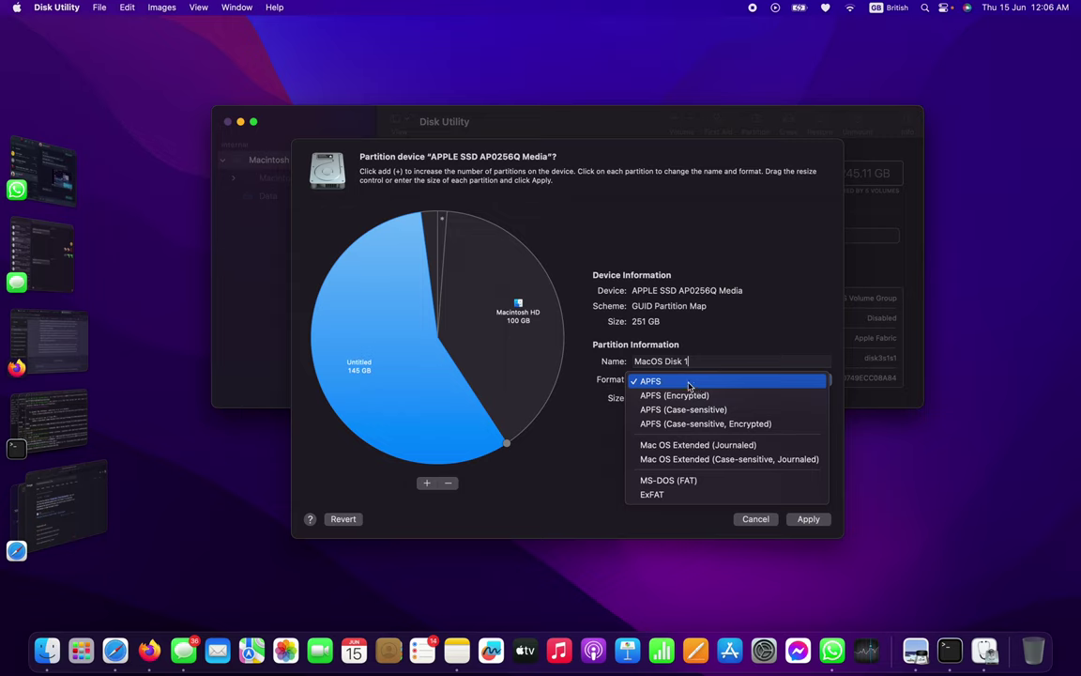
{"action": "left_click", "coordinate": [747, 381]}
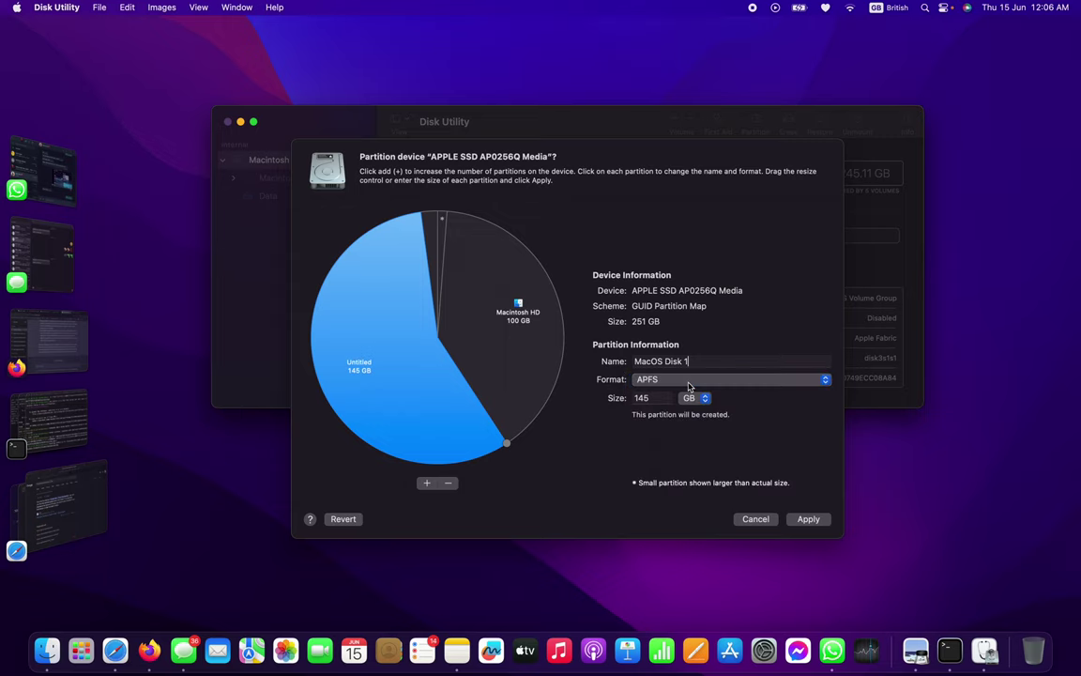
Step: Apply the layout, confirming the addition of MacOS Disk 1 and the Macintosh HD resize
{"action": "left_click", "coordinate": [809, 519]}
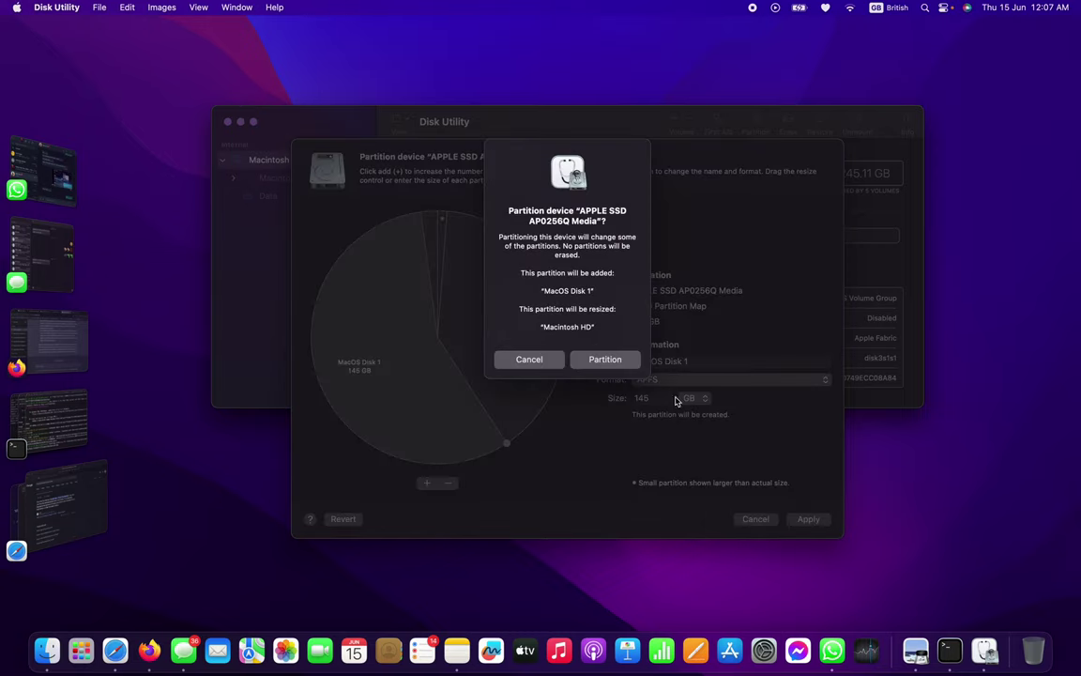
{"action": "left_click", "coordinate": [625, 361]}
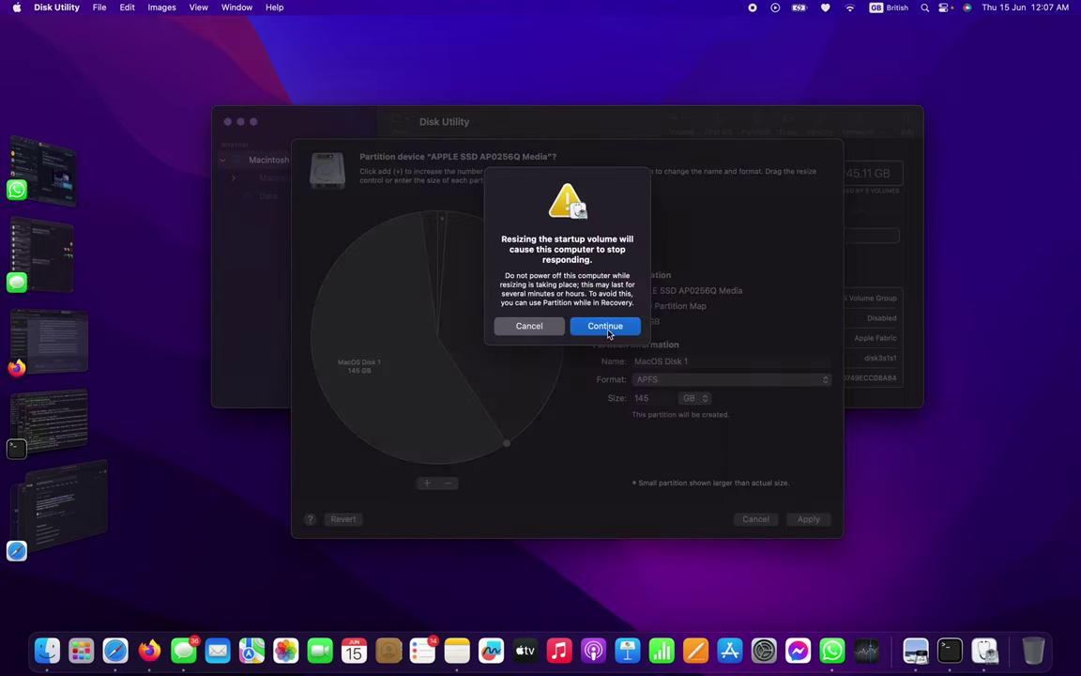
{"action": "left_click", "coordinate": [607, 325]}
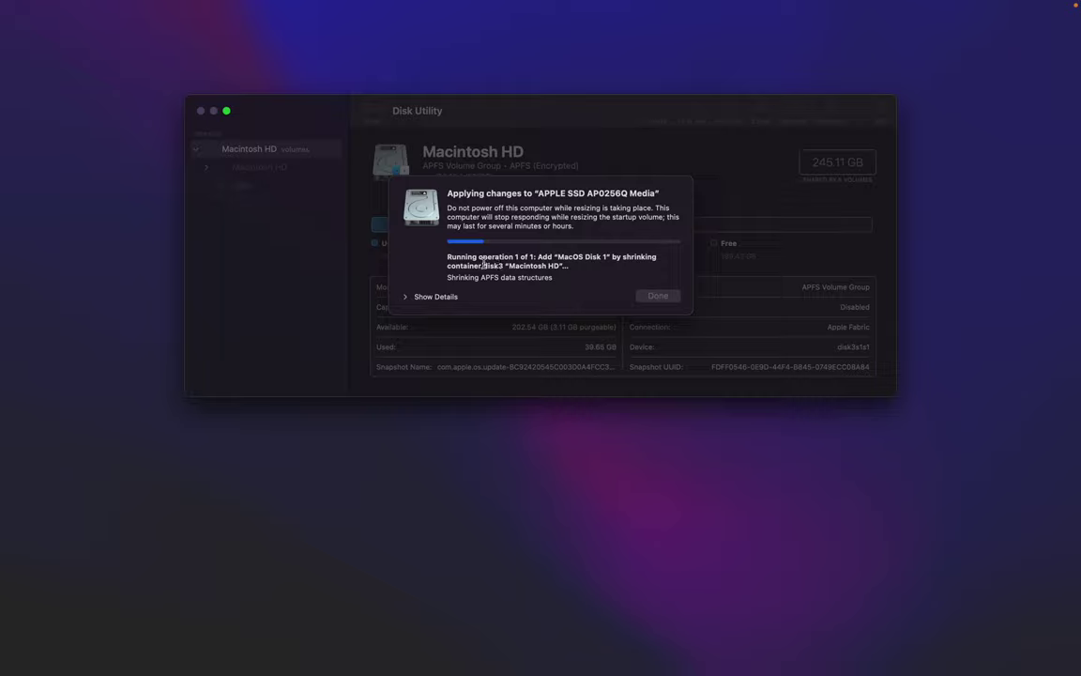
Step: Show the detailed progress log and scroll through it until the operation succeeds
{"action": "left_click", "coordinate": [407, 297]}
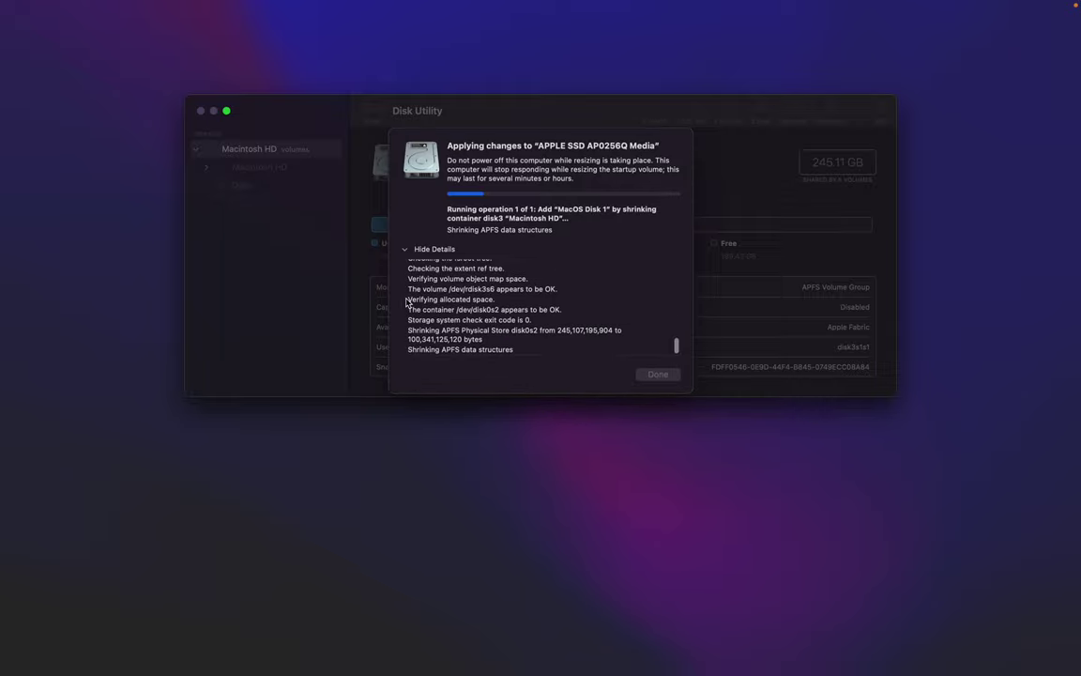
{"action": "scroll", "coordinate": [513, 311], "scroll_direction": "up", "scroll_amount": 5}
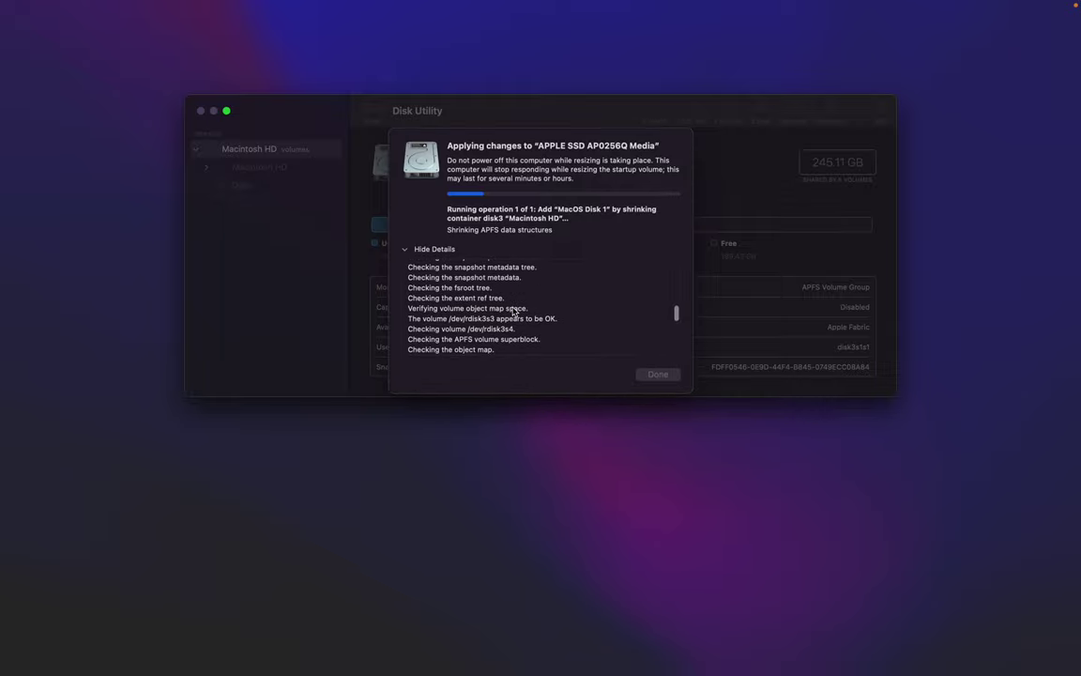
{"action": "scroll", "coordinate": [514, 311], "scroll_direction": "up", "scroll_amount": 10}
{"action": "scroll", "coordinate": [514, 311], "scroll_direction": "down", "scroll_amount": 5}
{"action": "scroll", "coordinate": [513, 311], "scroll_direction": "down", "scroll_amount": 10}
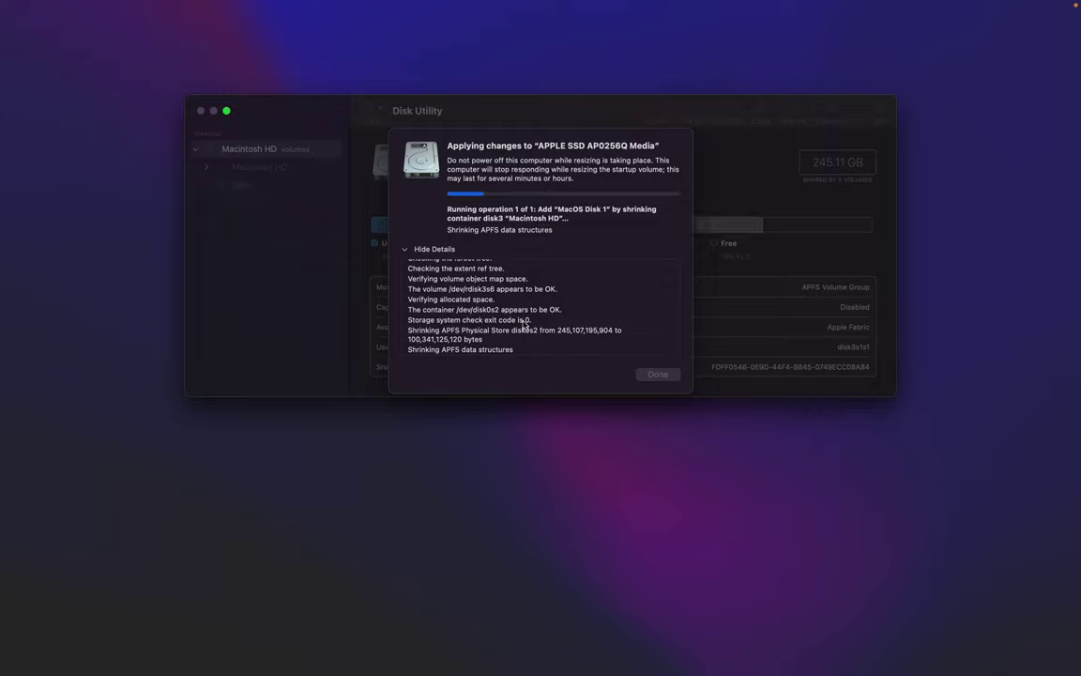
{"action": "scroll", "coordinate": [493, 319], "scroll_direction": "up", "scroll_amount": 5}
{"action": "scroll", "coordinate": [524, 324], "scroll_direction": "down", "scroll_amount": 10}
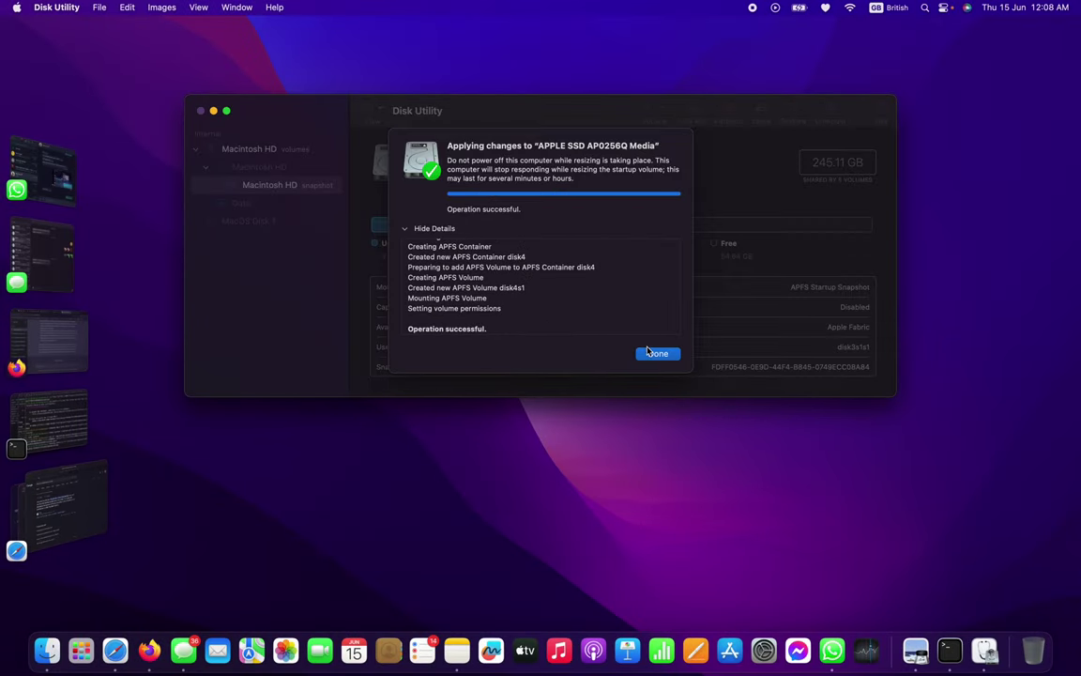
Step: Close the progress report and review Macintosh HD, its snapshot, and the 144.77 GB MacOS Disk 1
{"action": "left_click", "coordinate": [657, 353]}
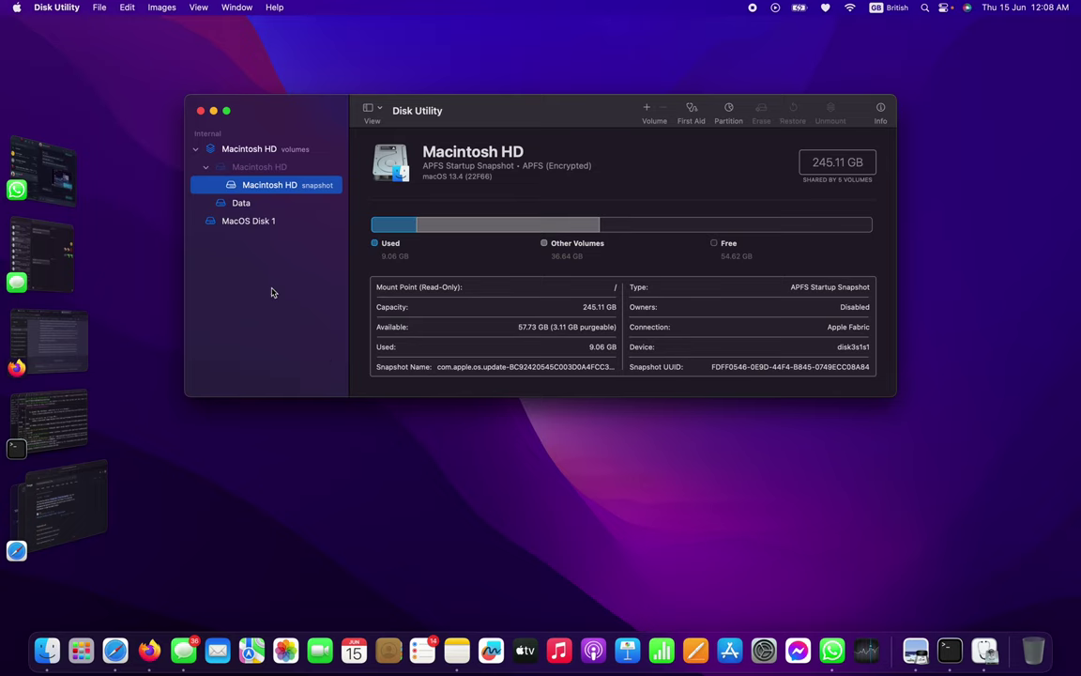
{"action": "left_click", "coordinate": [244, 220]}
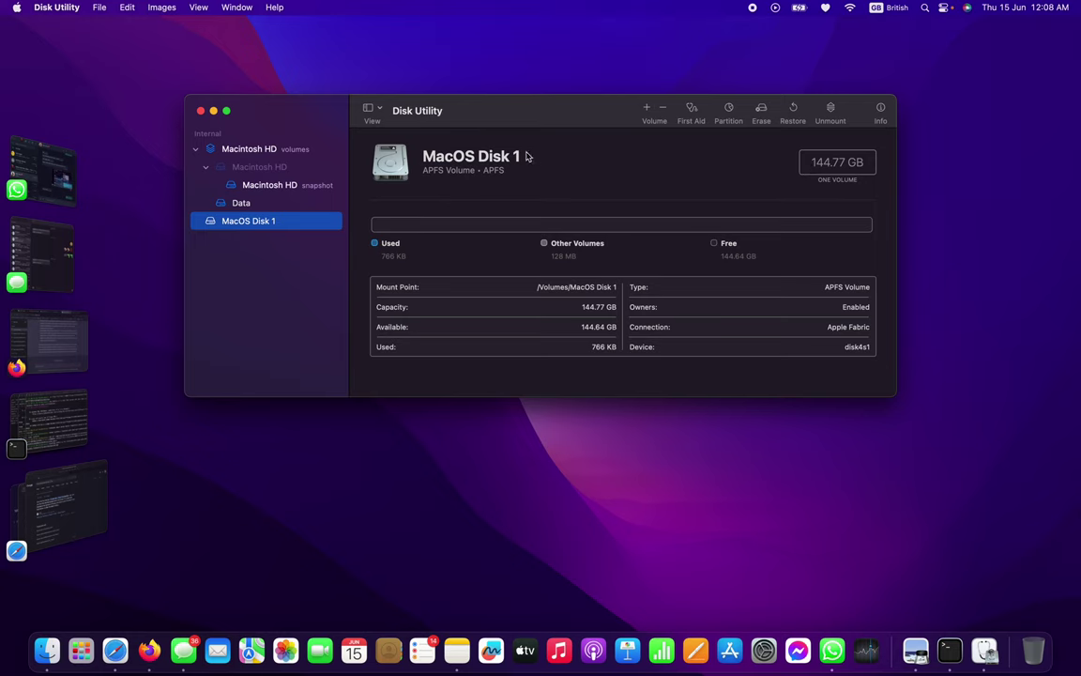
{"action": "left_click", "coordinate": [240, 153]}
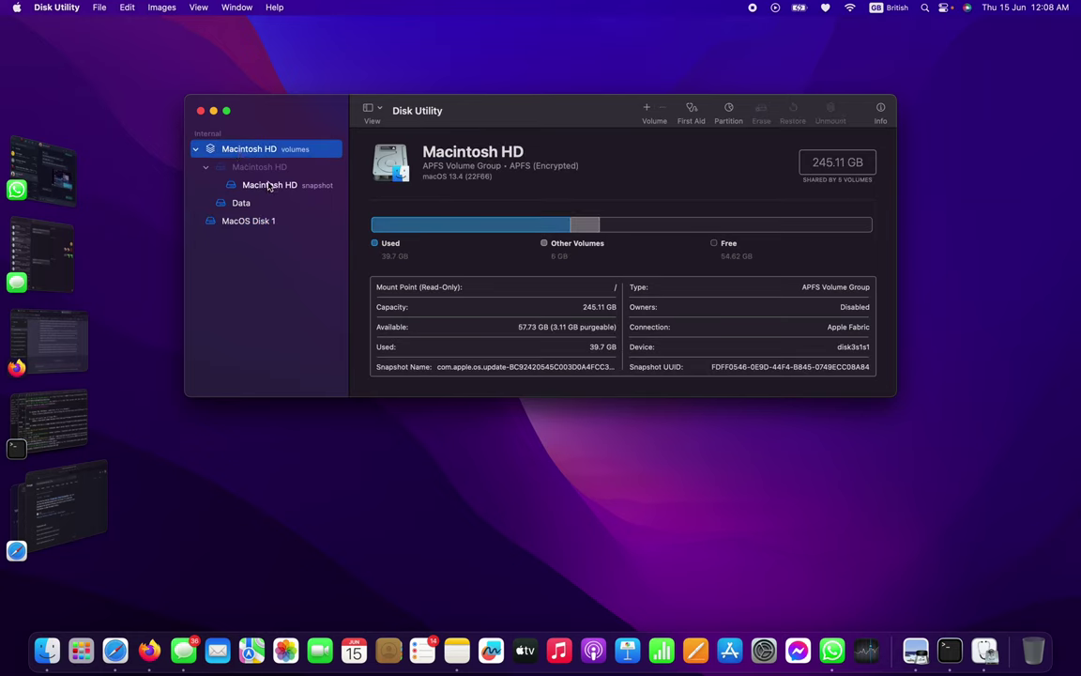
{"action": "left_click", "coordinate": [269, 185]}
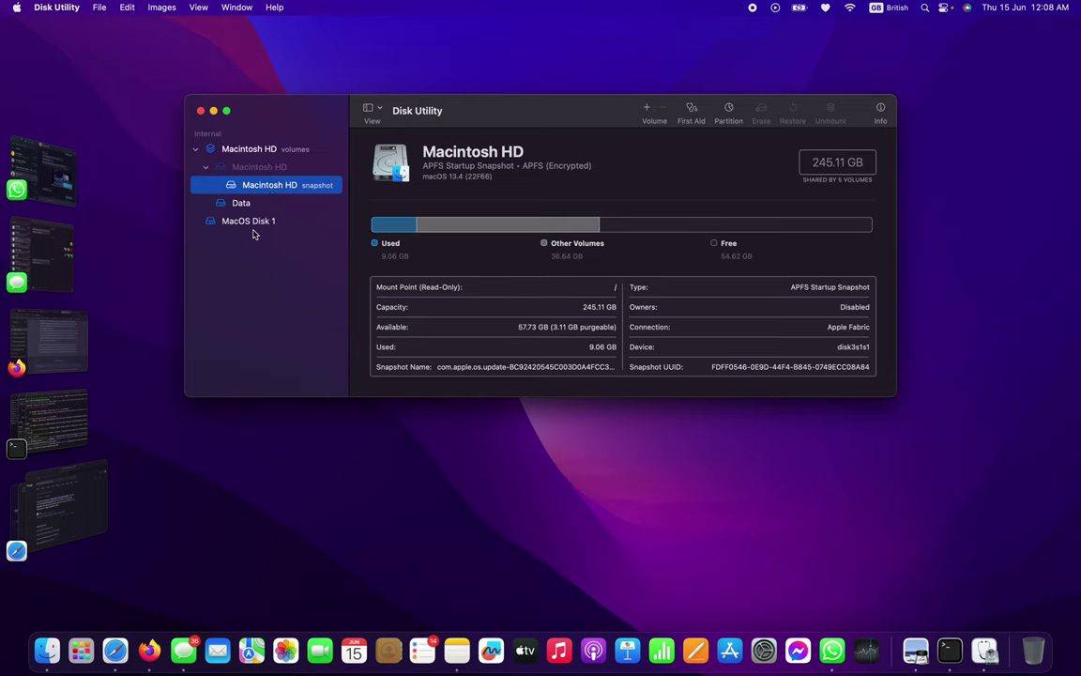
{"action": "left_click", "coordinate": [264, 226]}
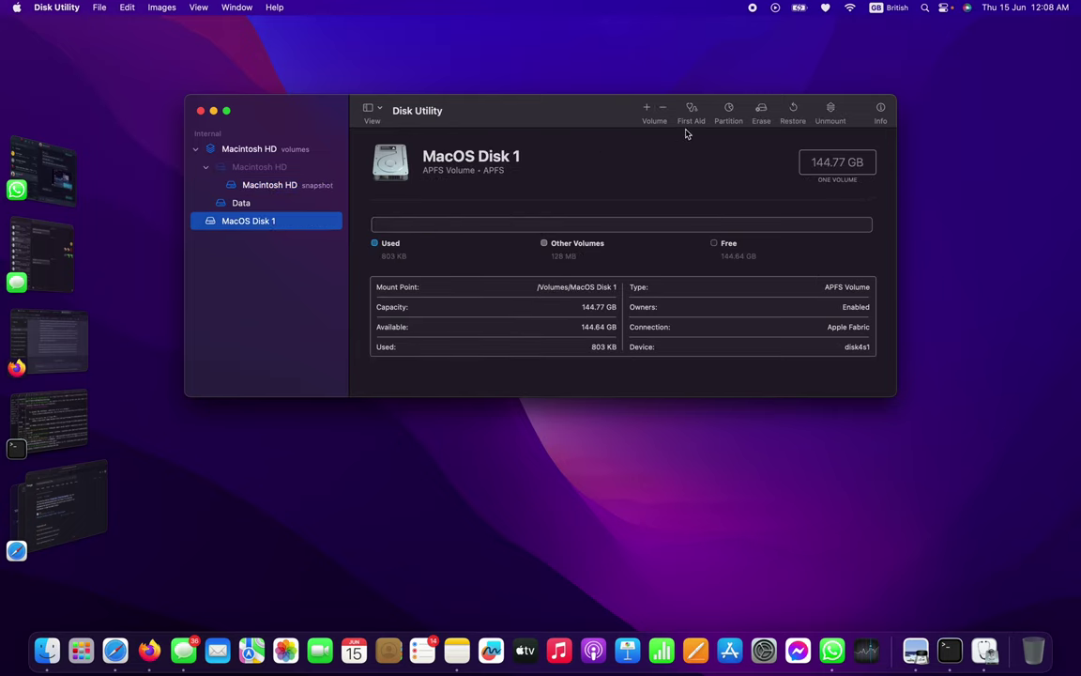
Step: Add a 100 GB partition named MacOS Disk 2, shrinking MacOS Disk 1 to 44.4 GB
{"action": "left_click", "coordinate": [727, 109]}
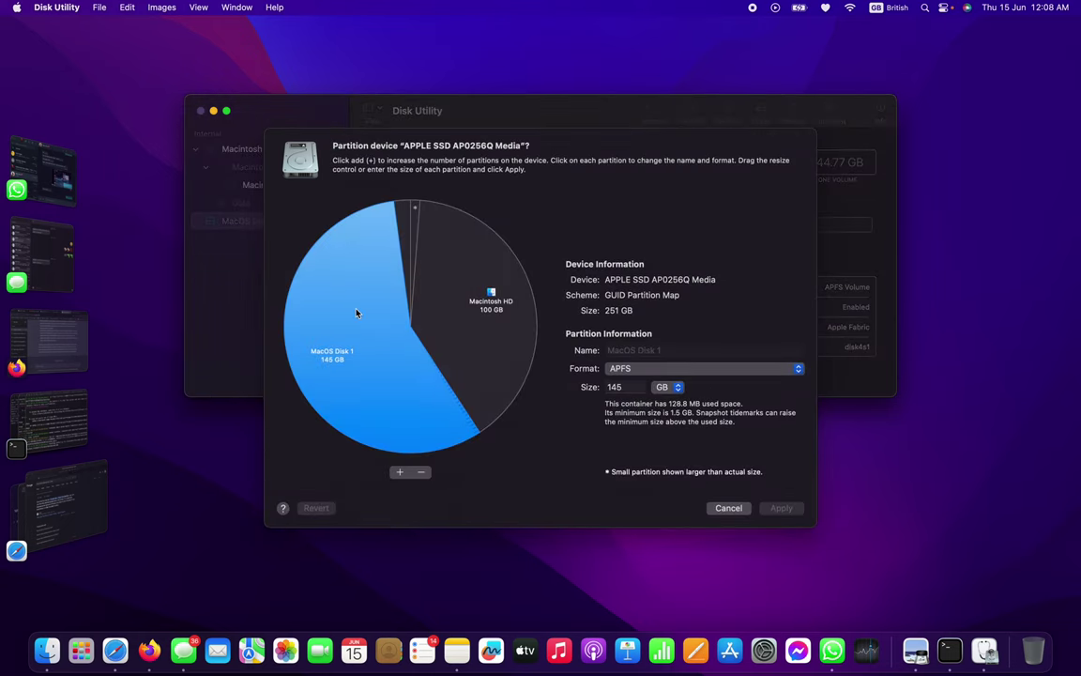
{"action": "left_click", "coordinate": [394, 471]}
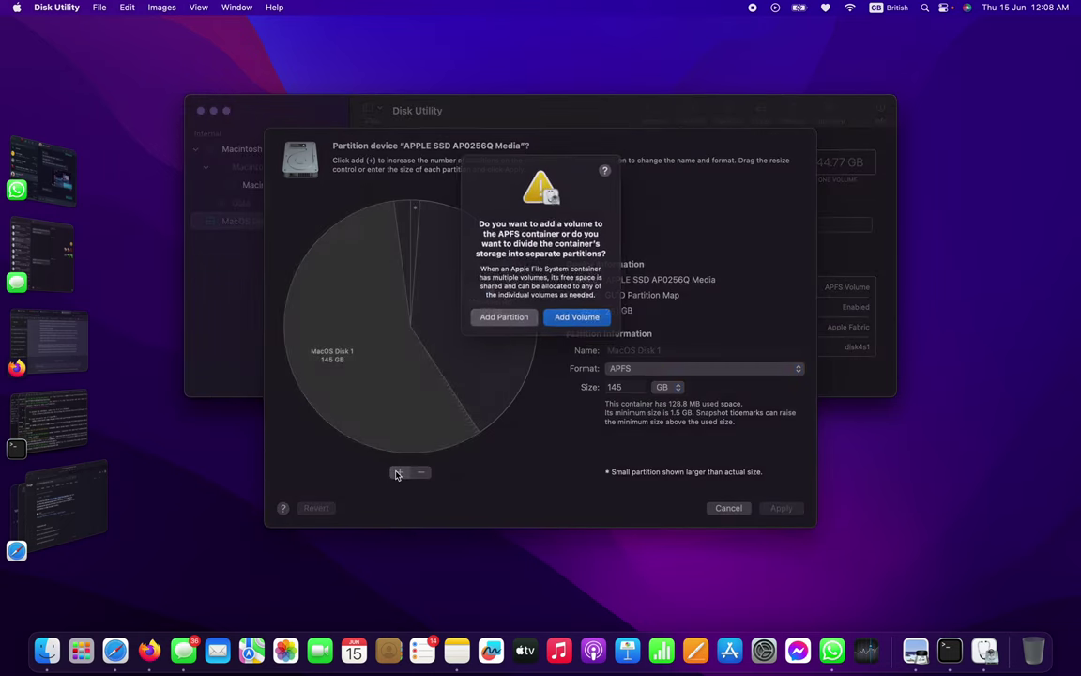
{"action": "left_click", "coordinate": [509, 320]}
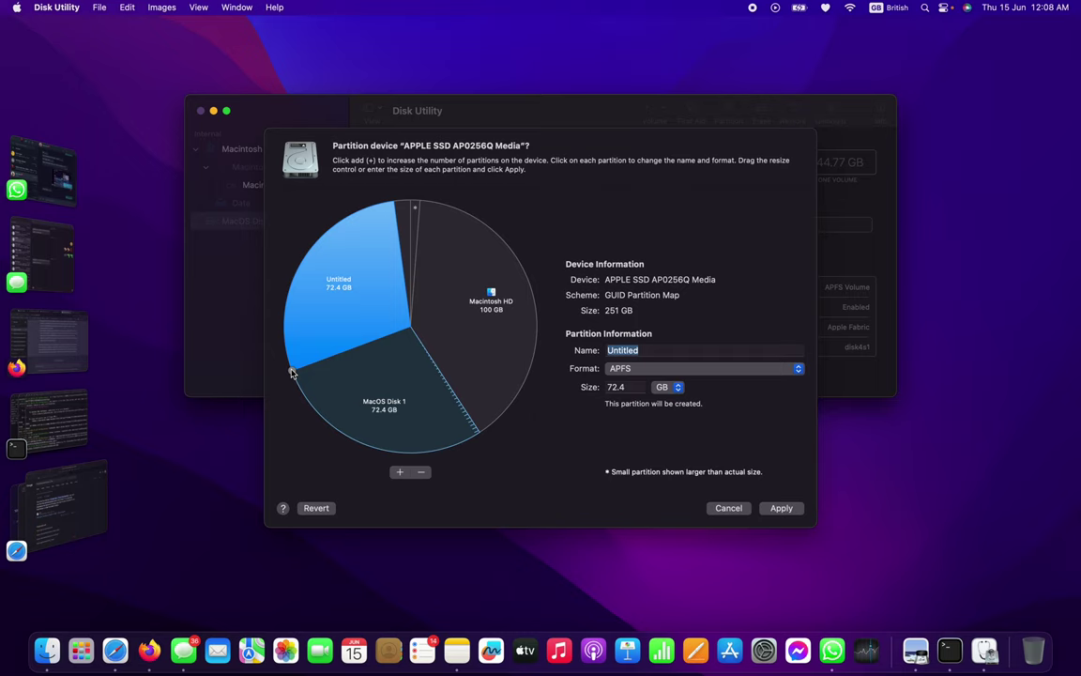
{"action": "left_click_drag", "start_coordinate": [291, 371], "coordinate": [366, 408]}
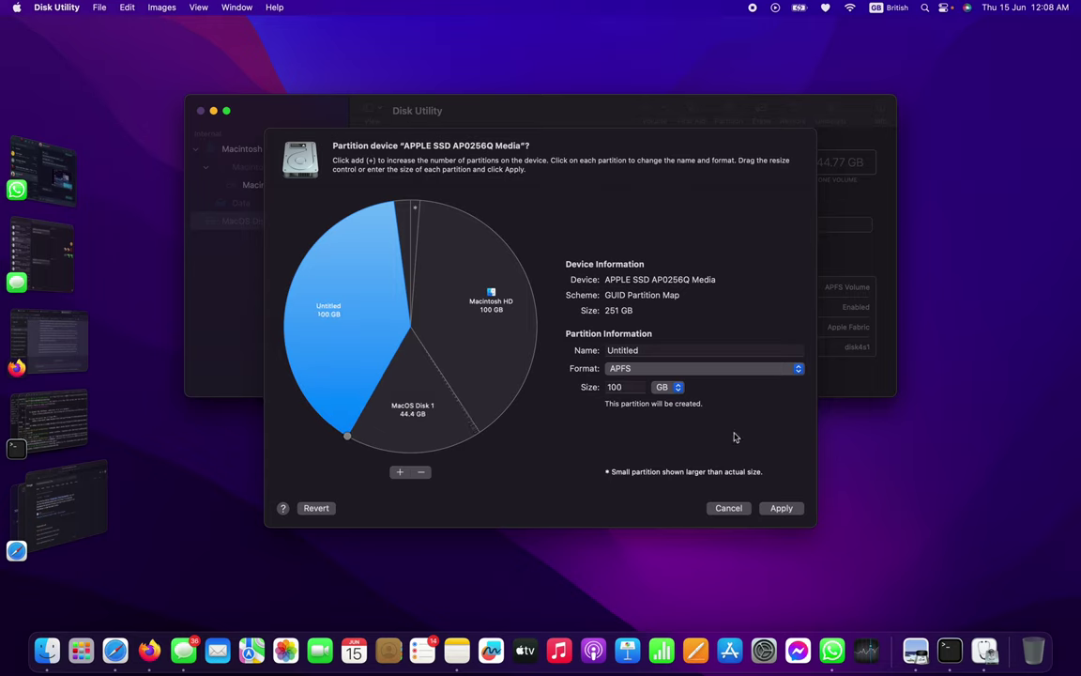
{"action": "left_click", "coordinate": [657, 349]}
{"action": "type", "text": "MacOS Disk 2"}
Step: Apply and confirm the new partition layout, then dismiss the finished report
{"action": "left_click", "coordinate": [784, 508]}
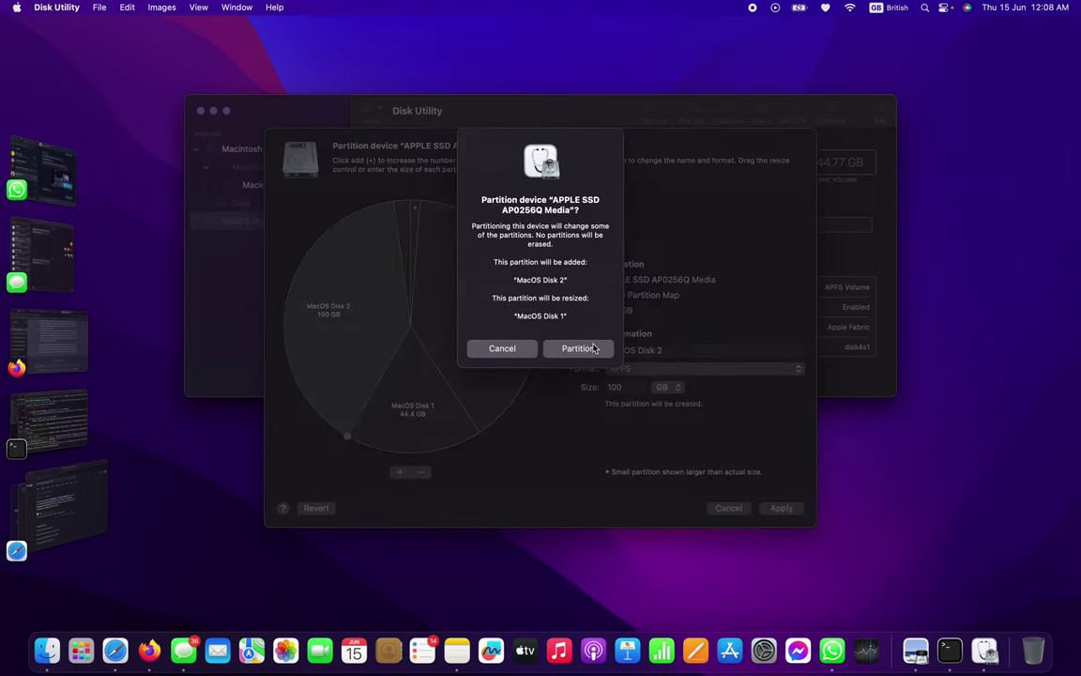
{"action": "left_click", "coordinate": [577, 343]}
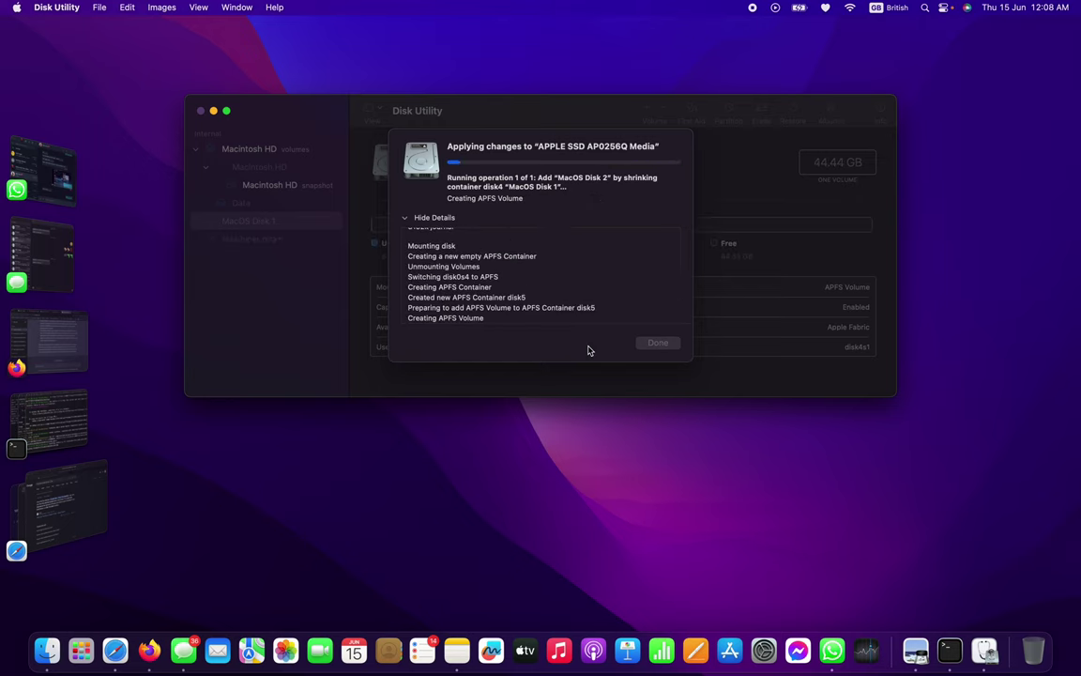
{"action": "left_click", "coordinate": [658, 332]}
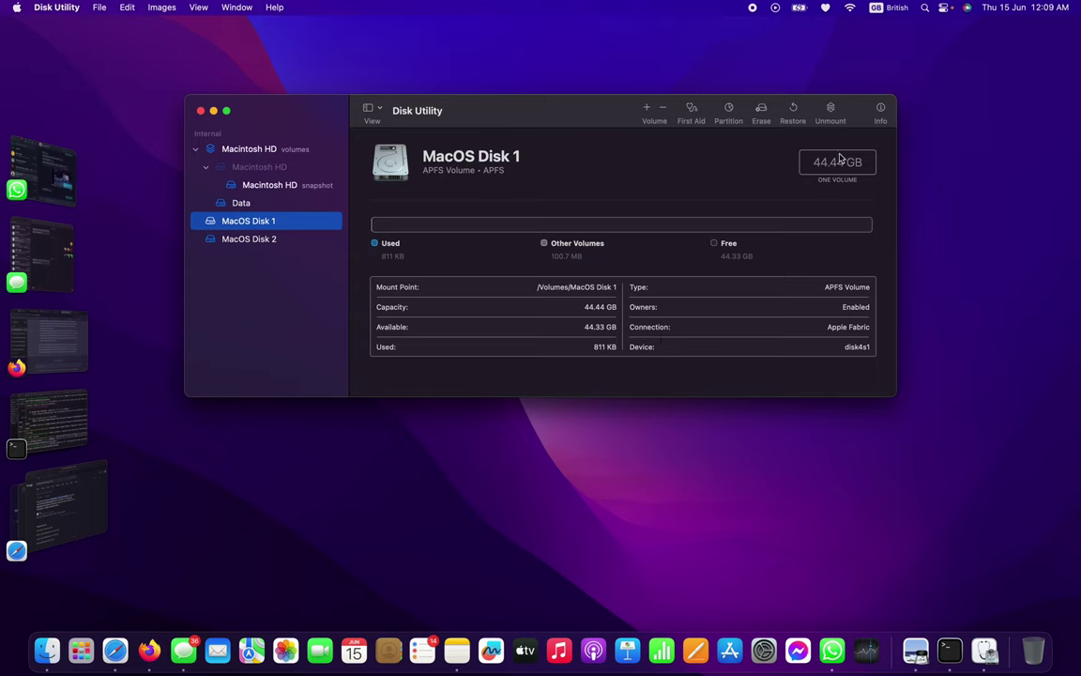
Step: Review MacOS Disk 2 and the Macintosh HD snapshot, then quit Disk Utility
{"action": "left_click", "coordinate": [273, 241]}
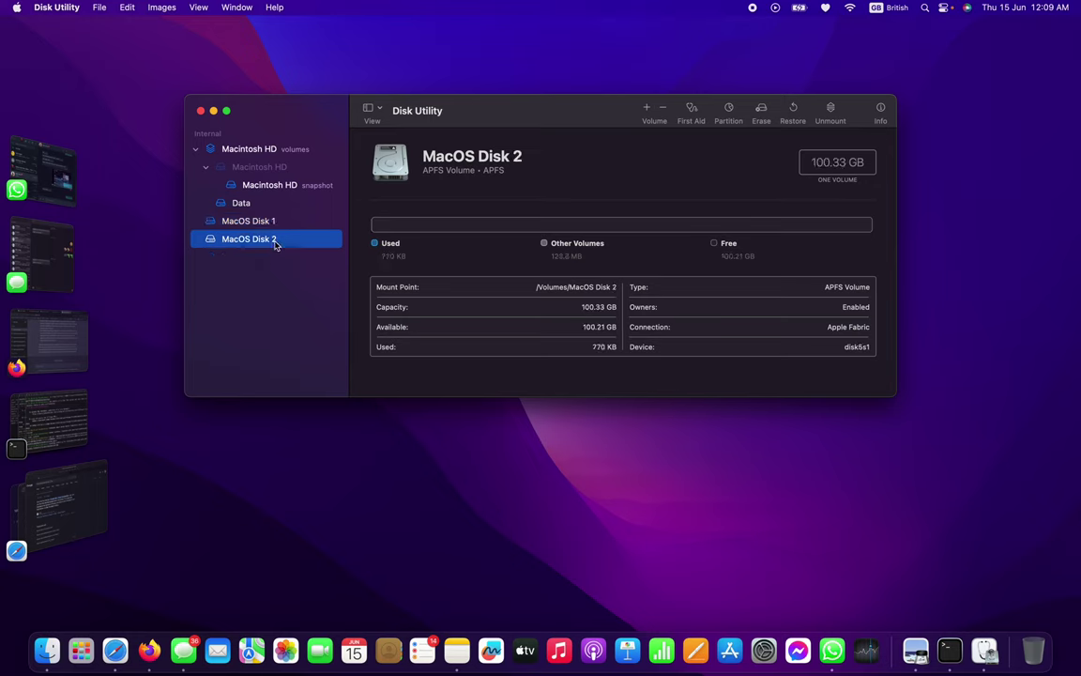
{"action": "left_click", "coordinate": [271, 187]}
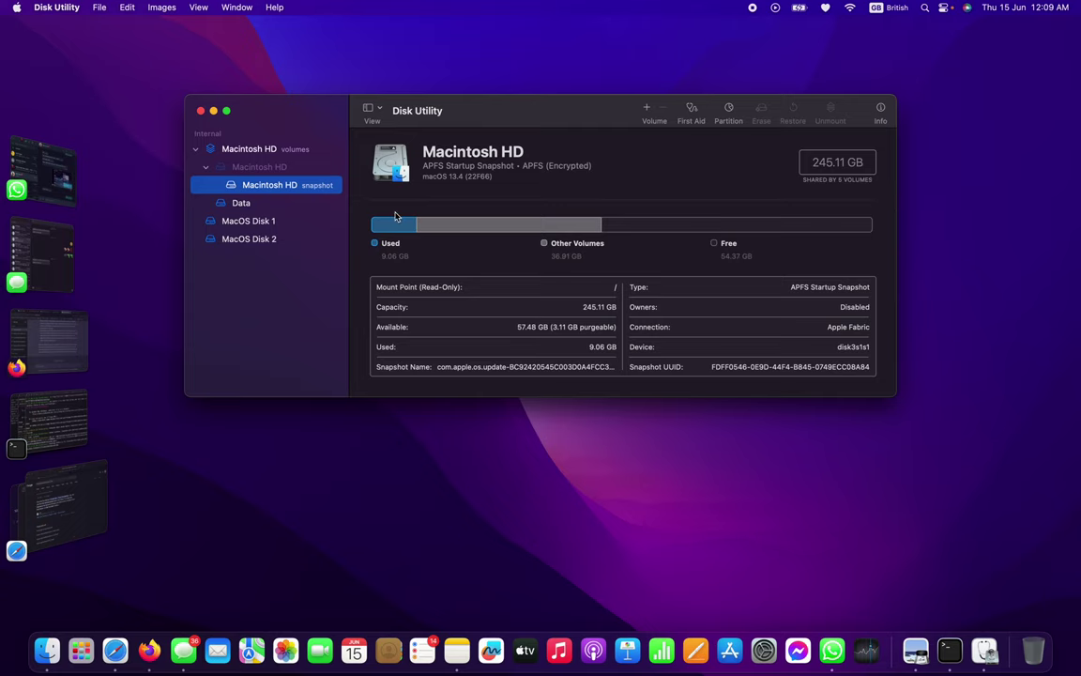
{"action": "left_click", "coordinate": [200, 111]}
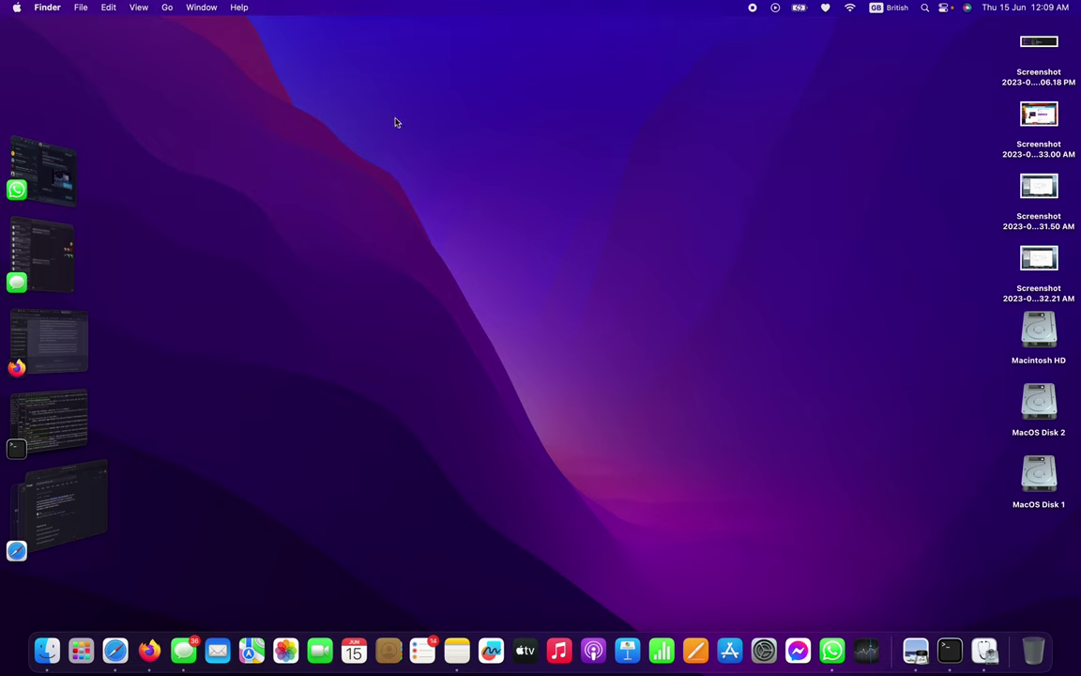
Step: Open the Computer view from the Go menu and browse into MacOS Disk 1 and back
{"action": "left_click", "coordinate": [168, 8]}
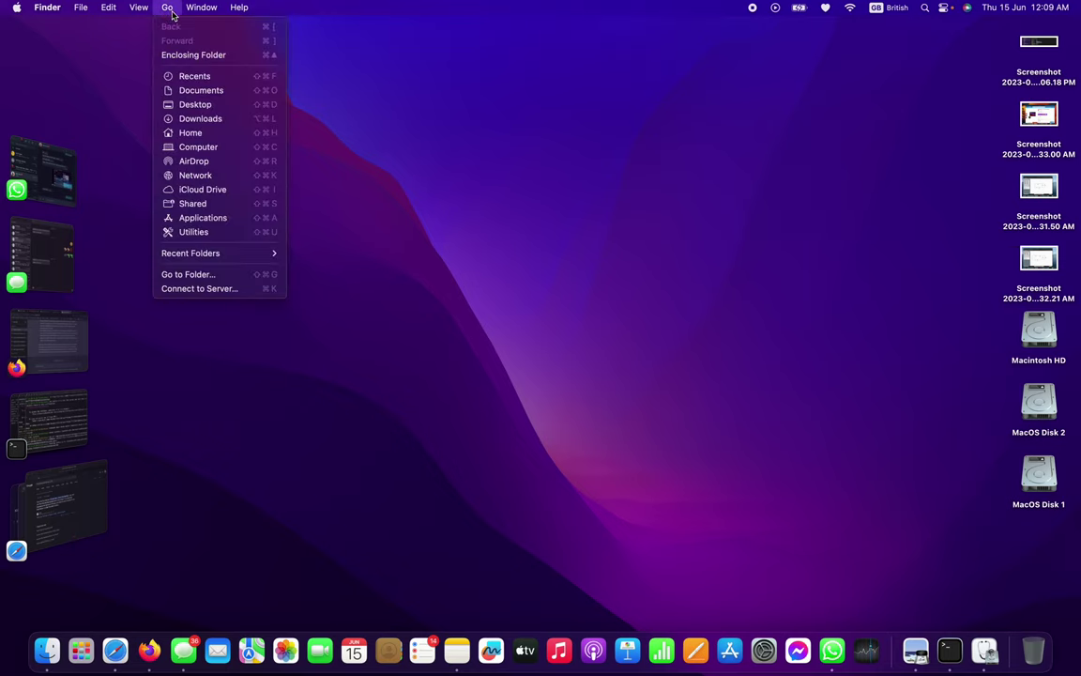
{"action": "left_click", "coordinate": [210, 148]}
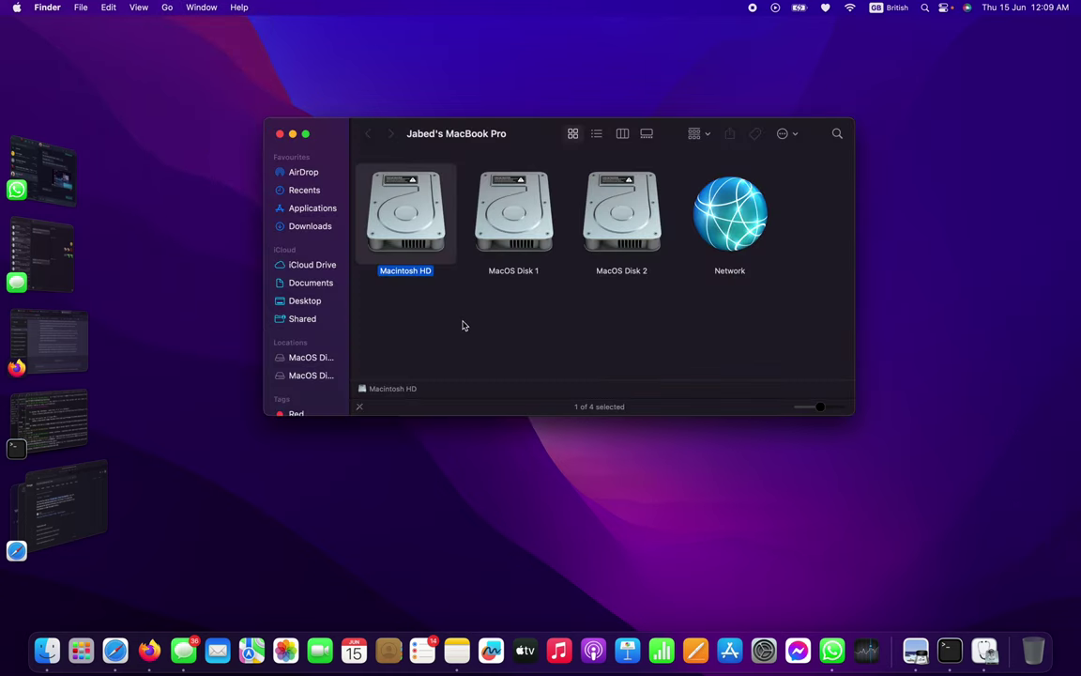
{"action": "left_click", "coordinate": [463, 326]}
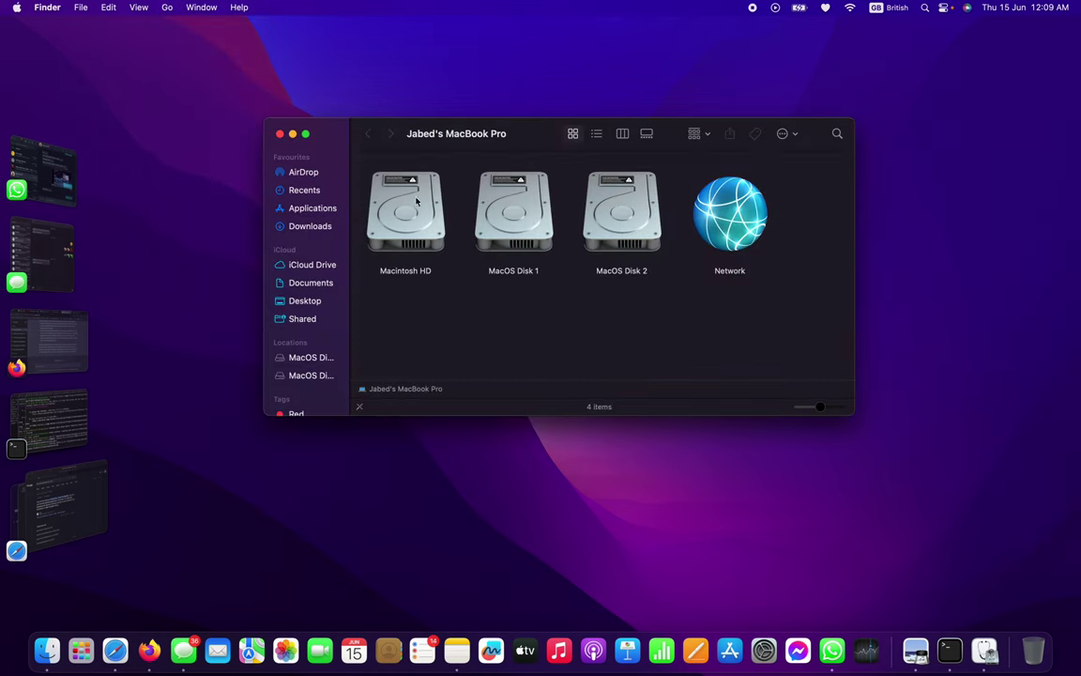
{"action": "left_click", "coordinate": [537, 239]}
{"action": "double_click", "coordinate": [535, 239]}
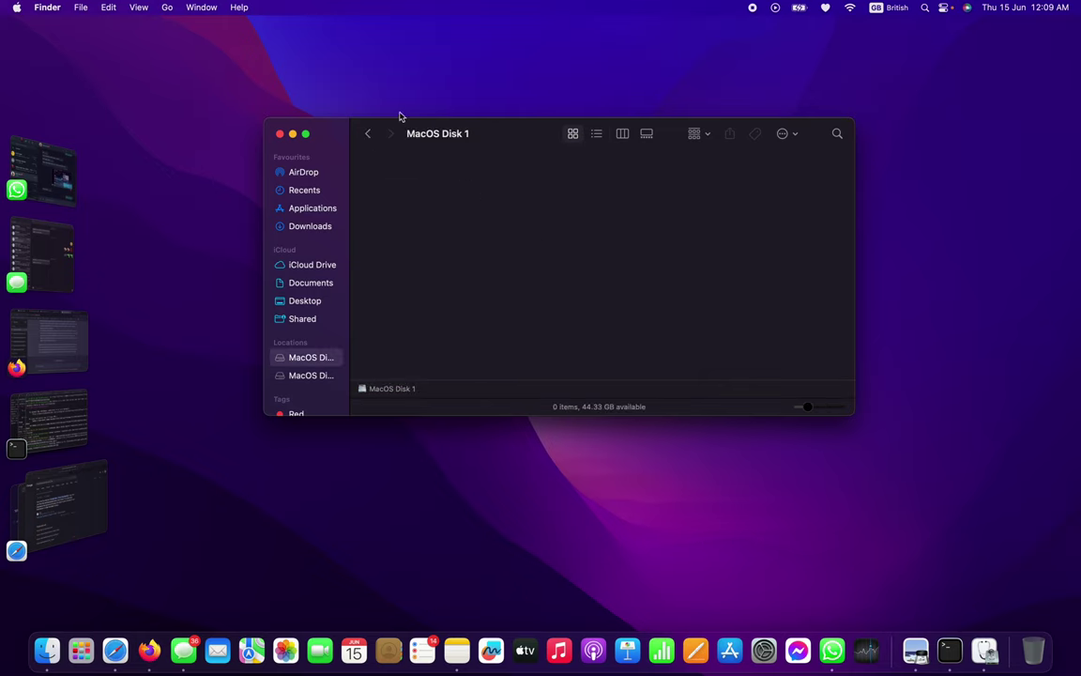
{"action": "left_click", "coordinate": [370, 133]}
Step: Browse MacOS Disk 2 and Macintosh HD, peek at the desktop, and return to the drives list
{"action": "double_click", "coordinate": [615, 211]}
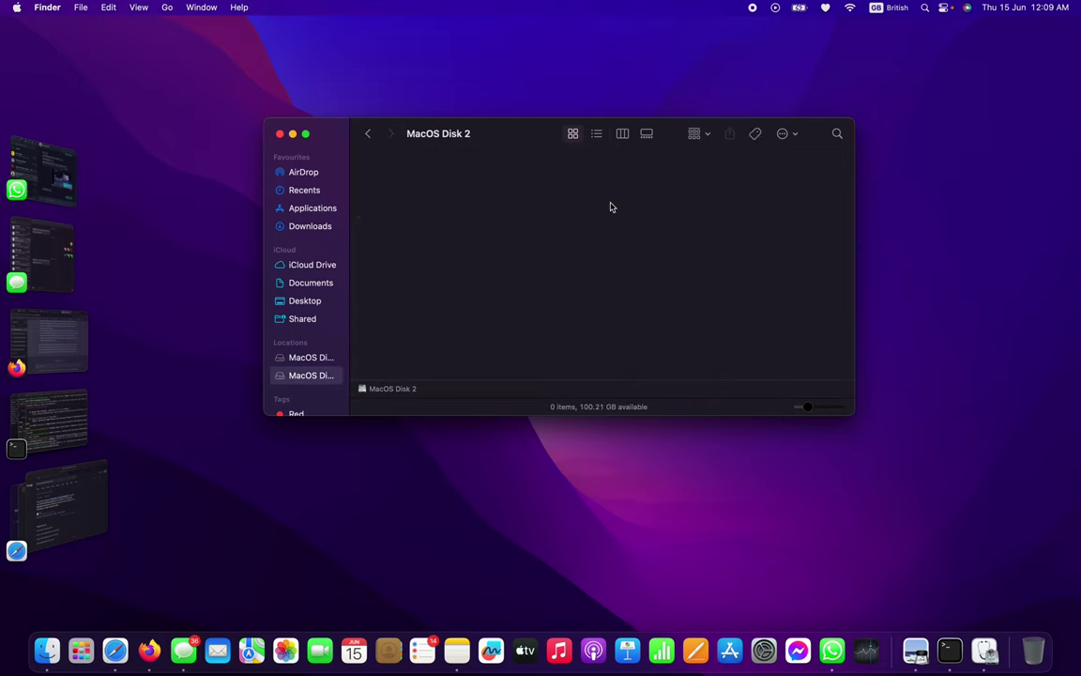
{"action": "left_click", "coordinate": [365, 133]}
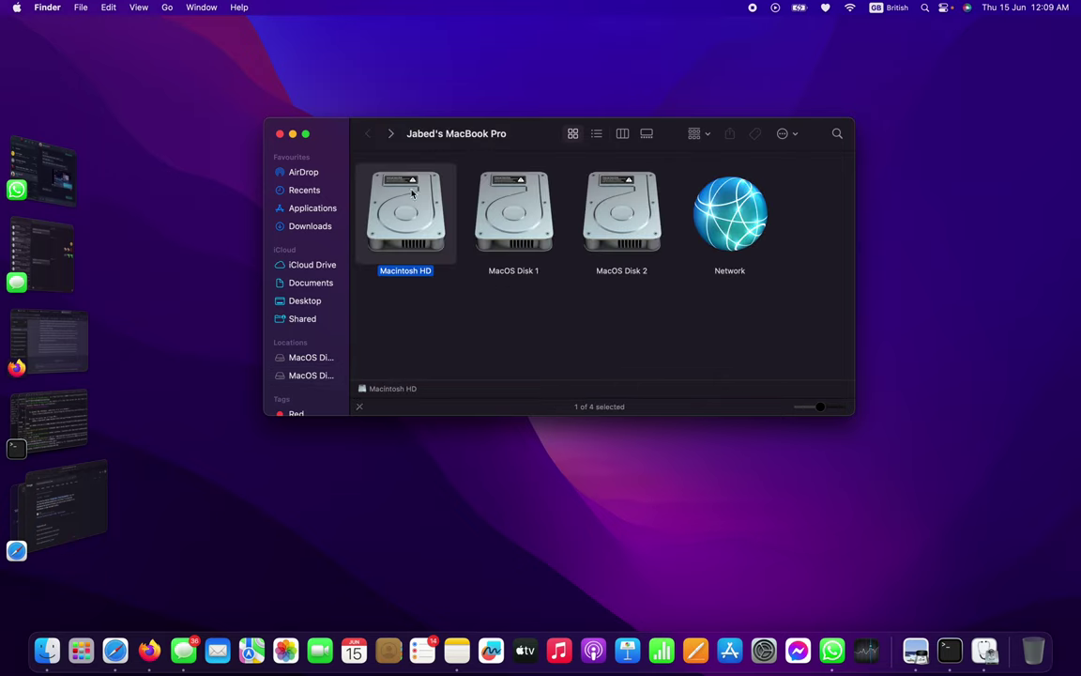
{"action": "double_click", "coordinate": [424, 210]}
{"action": "left_click", "coordinate": [671, 280]}
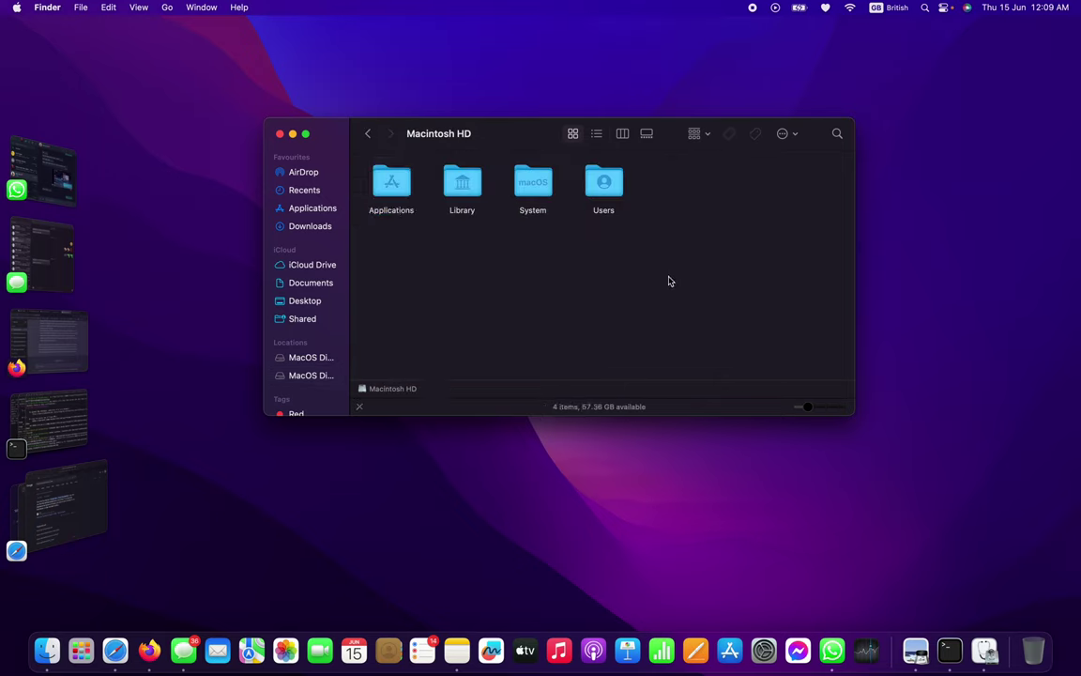
{"action": "key", "text": "F11"}
{"action": "left_click", "coordinate": [42, 638]}
{"action": "left_click", "coordinate": [366, 136]}
{"action": "left_click", "coordinate": [563, 305]}
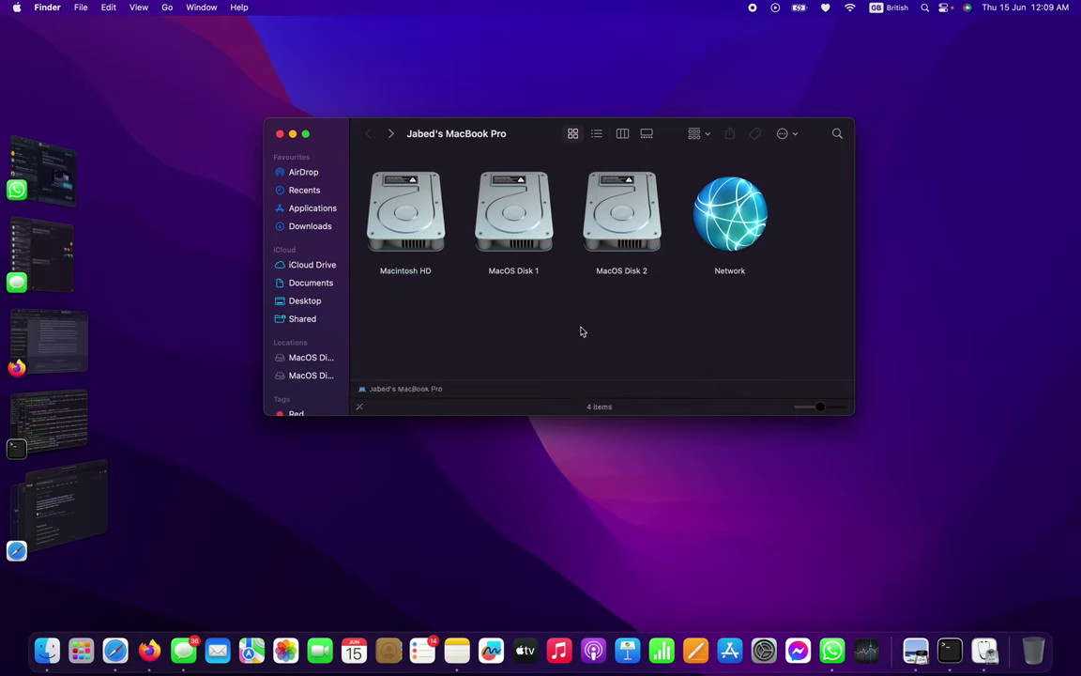